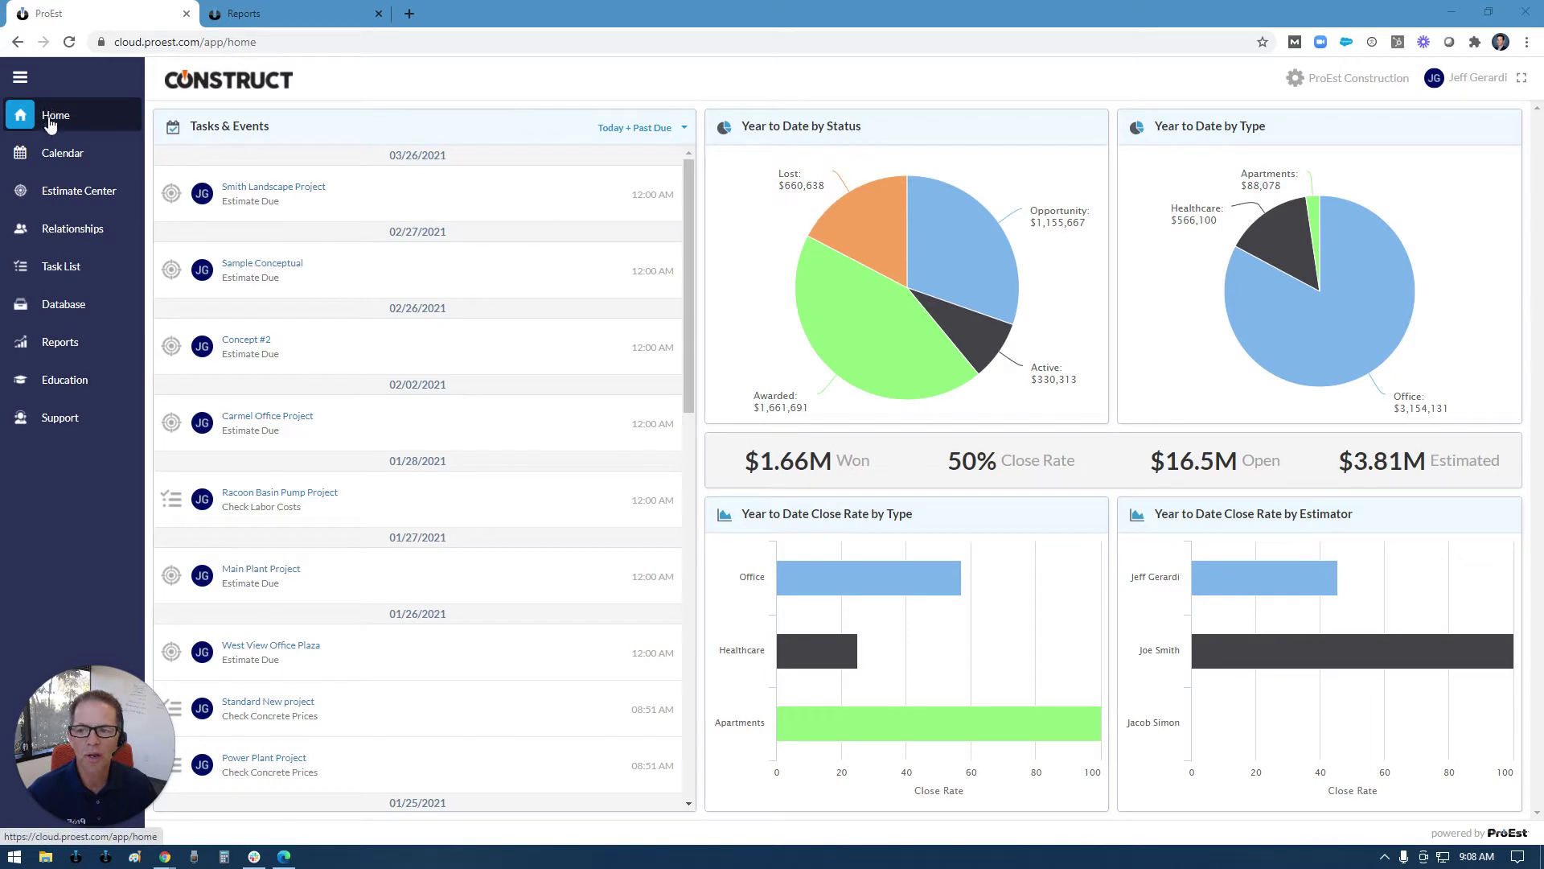
# Step: Show the Estimate Center projects as a list and review the Estimate Hours column
pyautogui.click(58, 193)
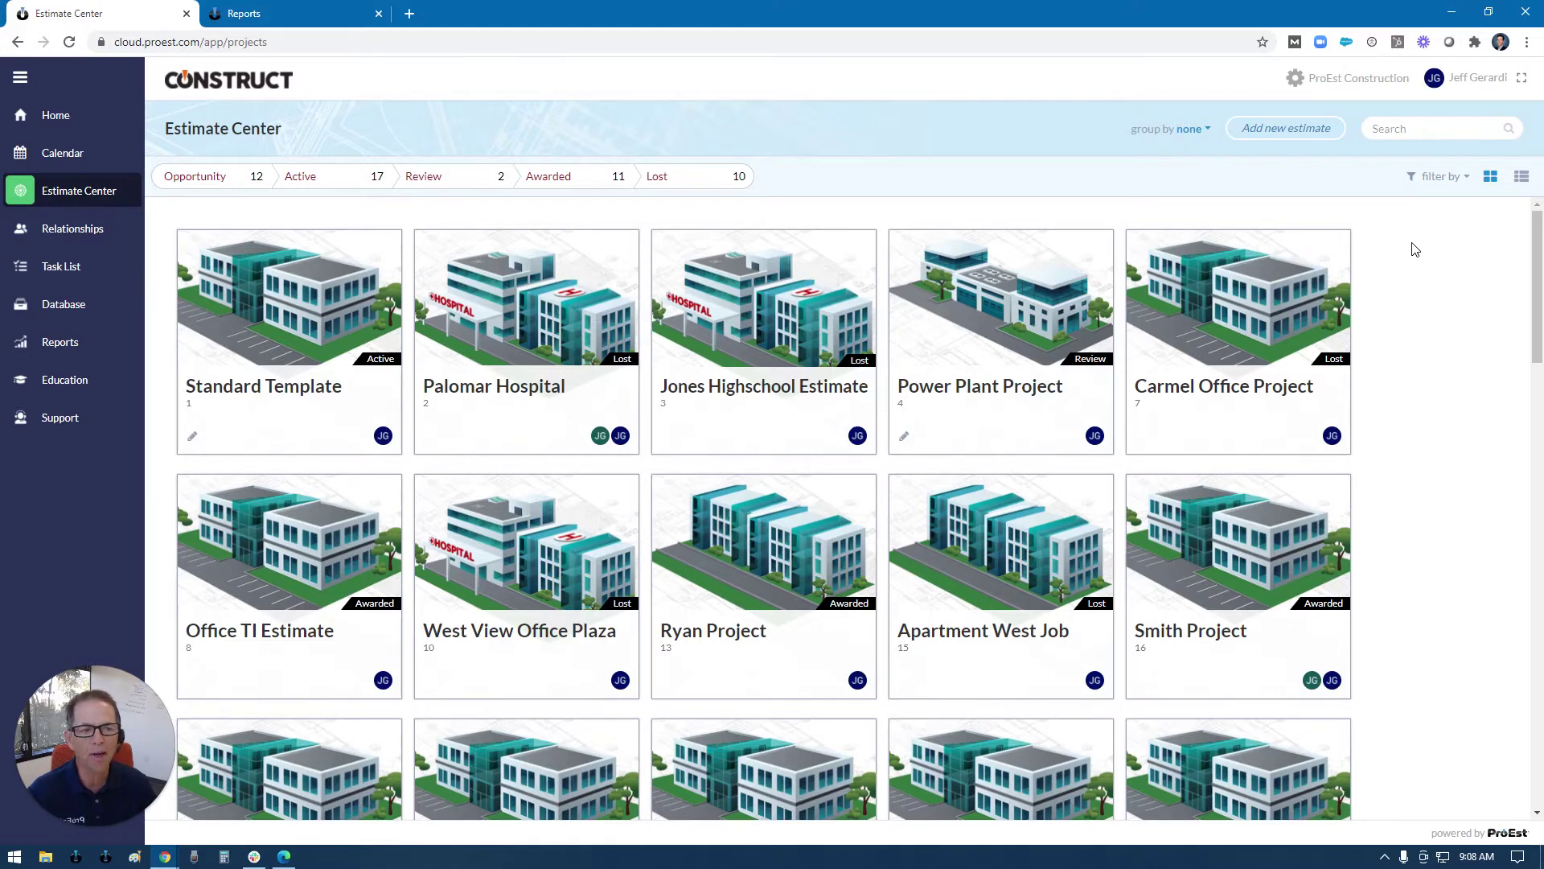
pyautogui.click(1522, 178)
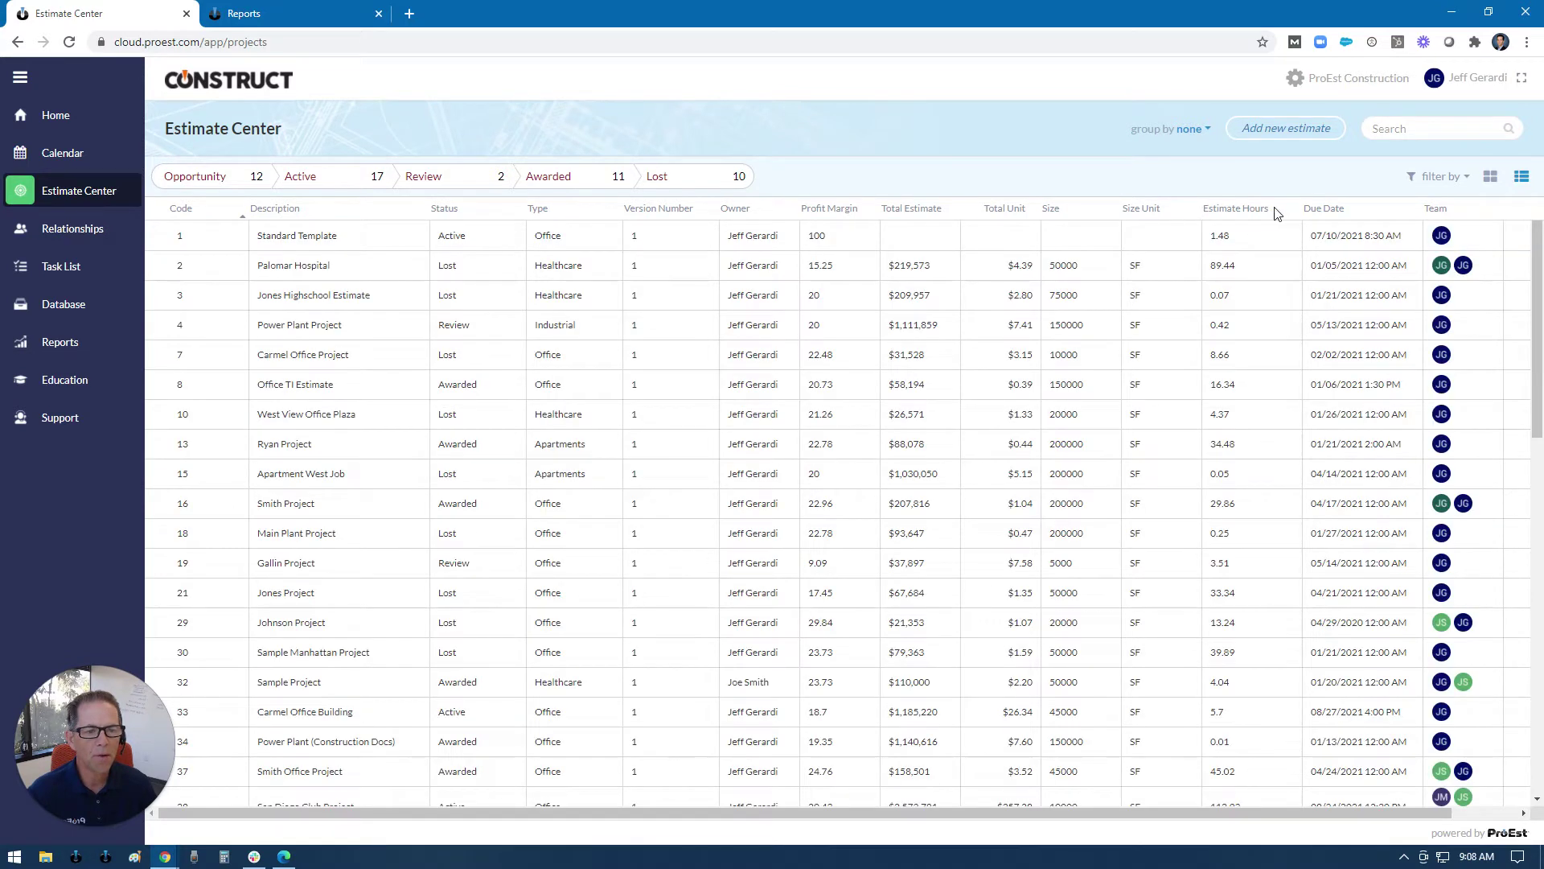
pyautogui.moveTo(1279, 209); pyautogui.dragTo(1212, 192)
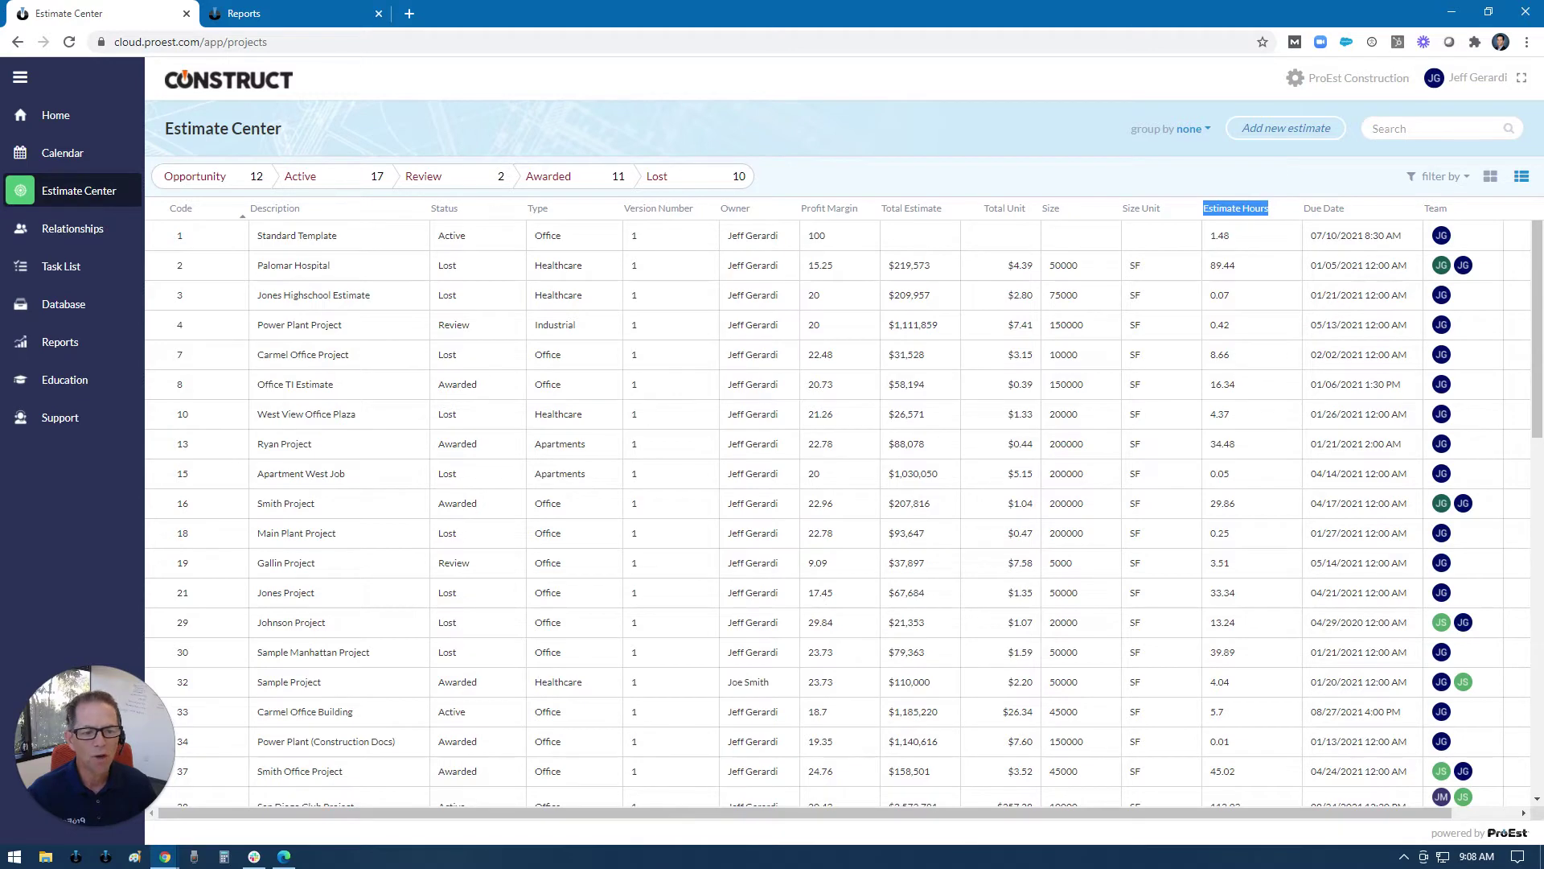
pyautogui.scroll(-4, 1246, 554)
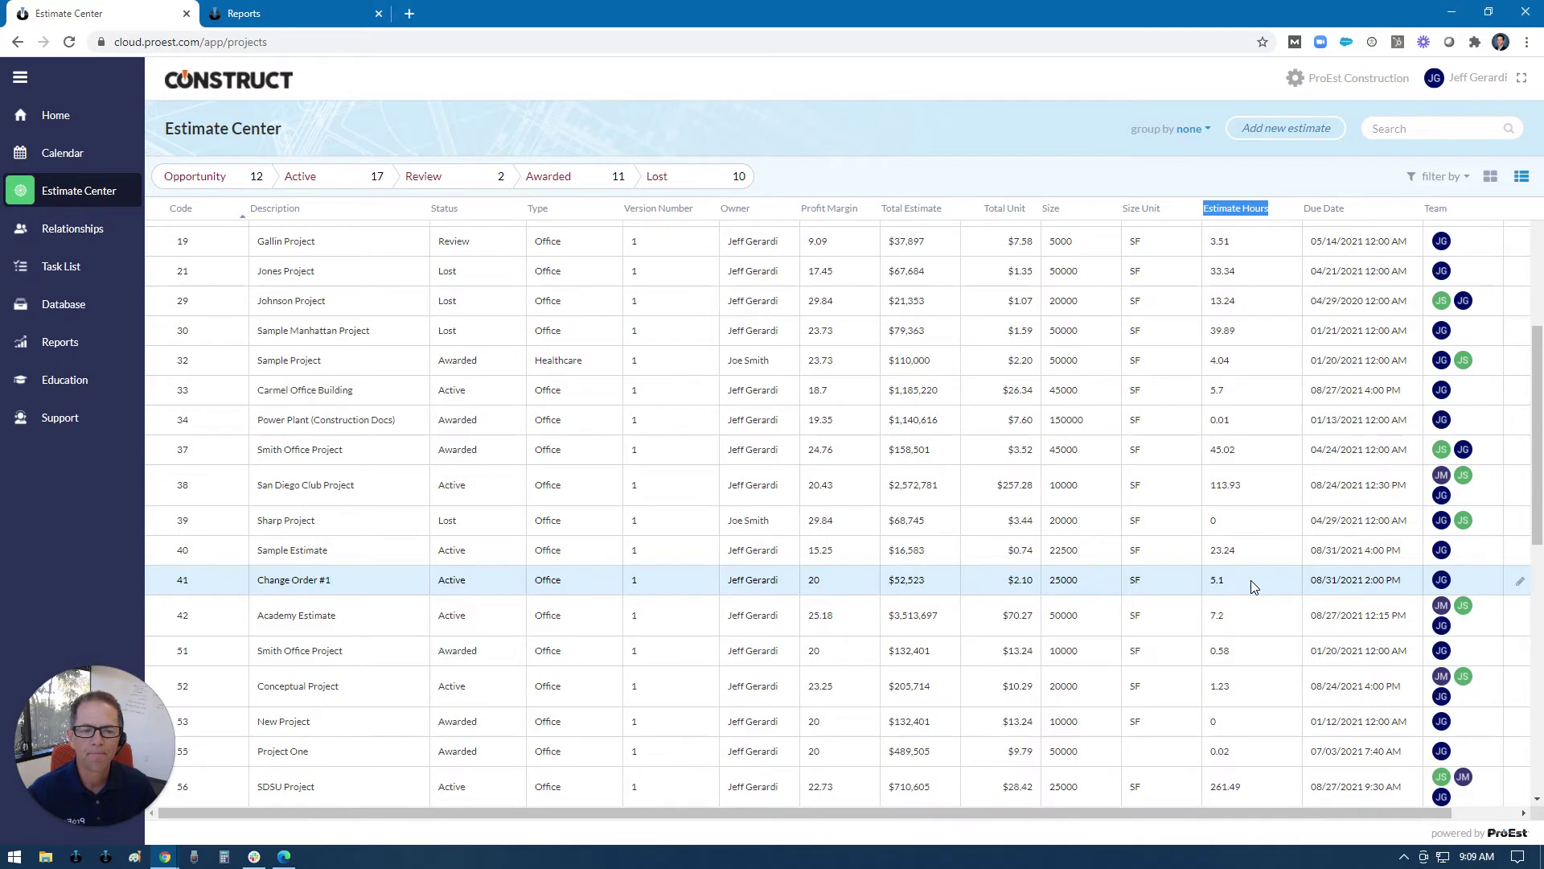
pyautogui.scroll(5, 1251, 581)
pyautogui.click(1184, 184)
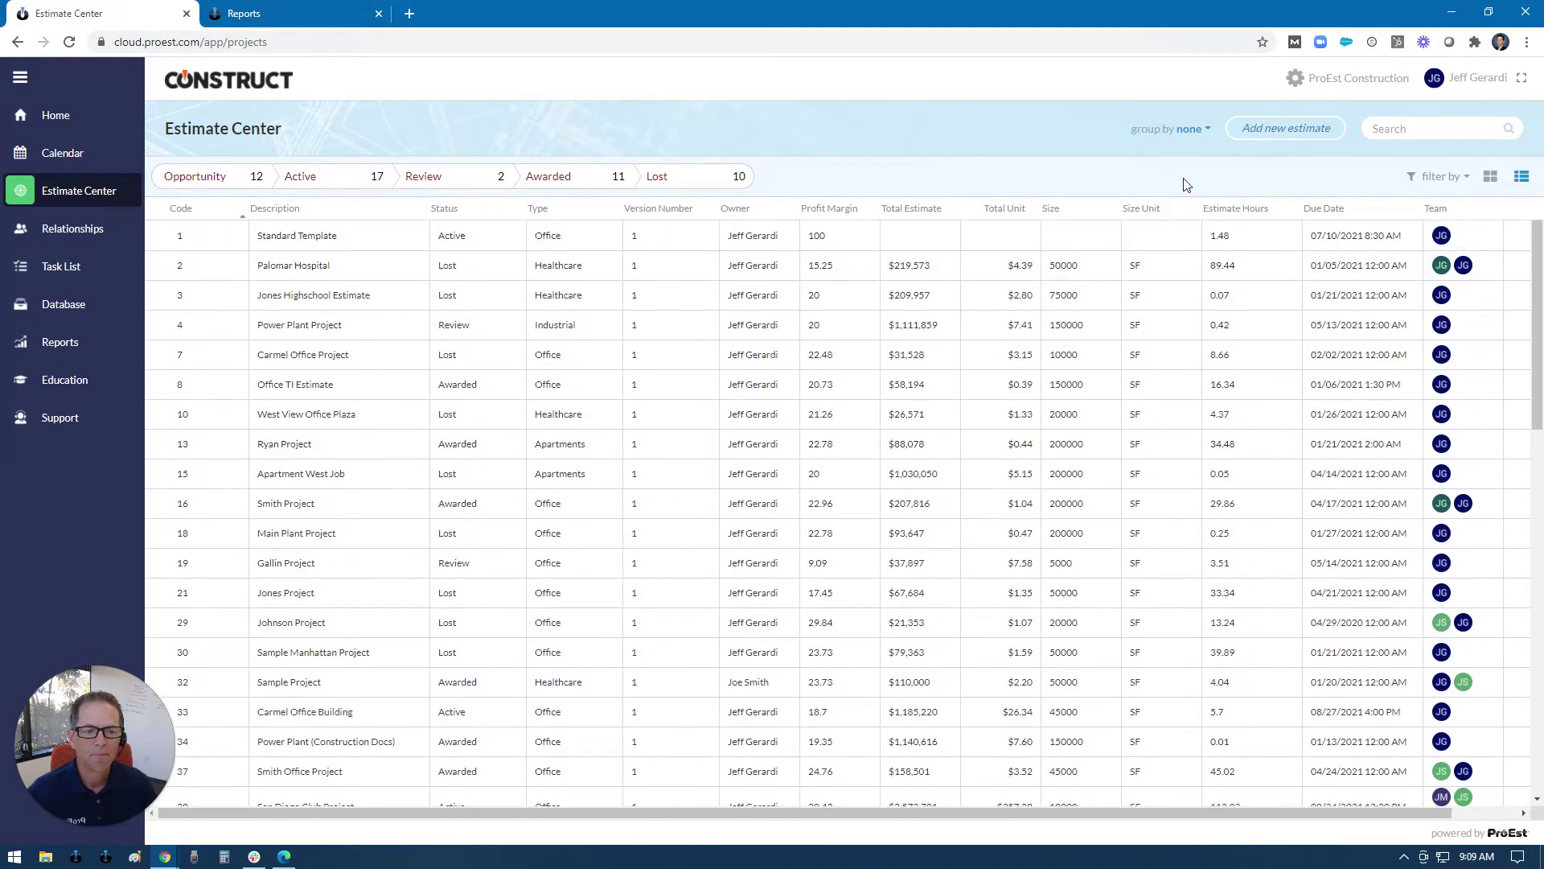
# Step: Review the estimate hours with the list grouped by estimate status, and return the grouping to none
pyautogui.click(1200, 129)
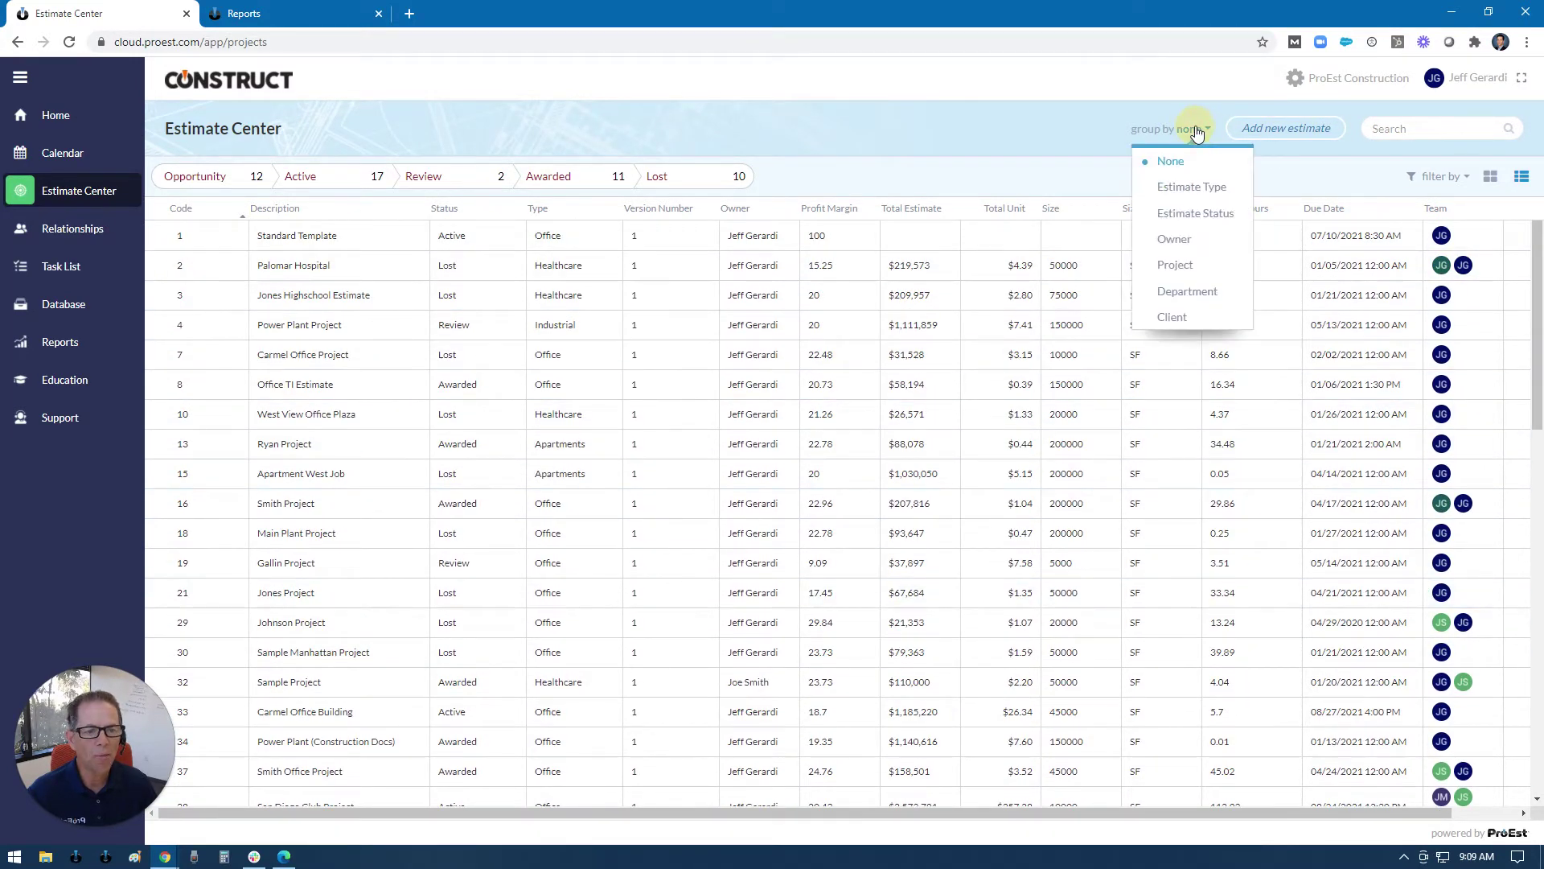
pyautogui.click(1185, 216)
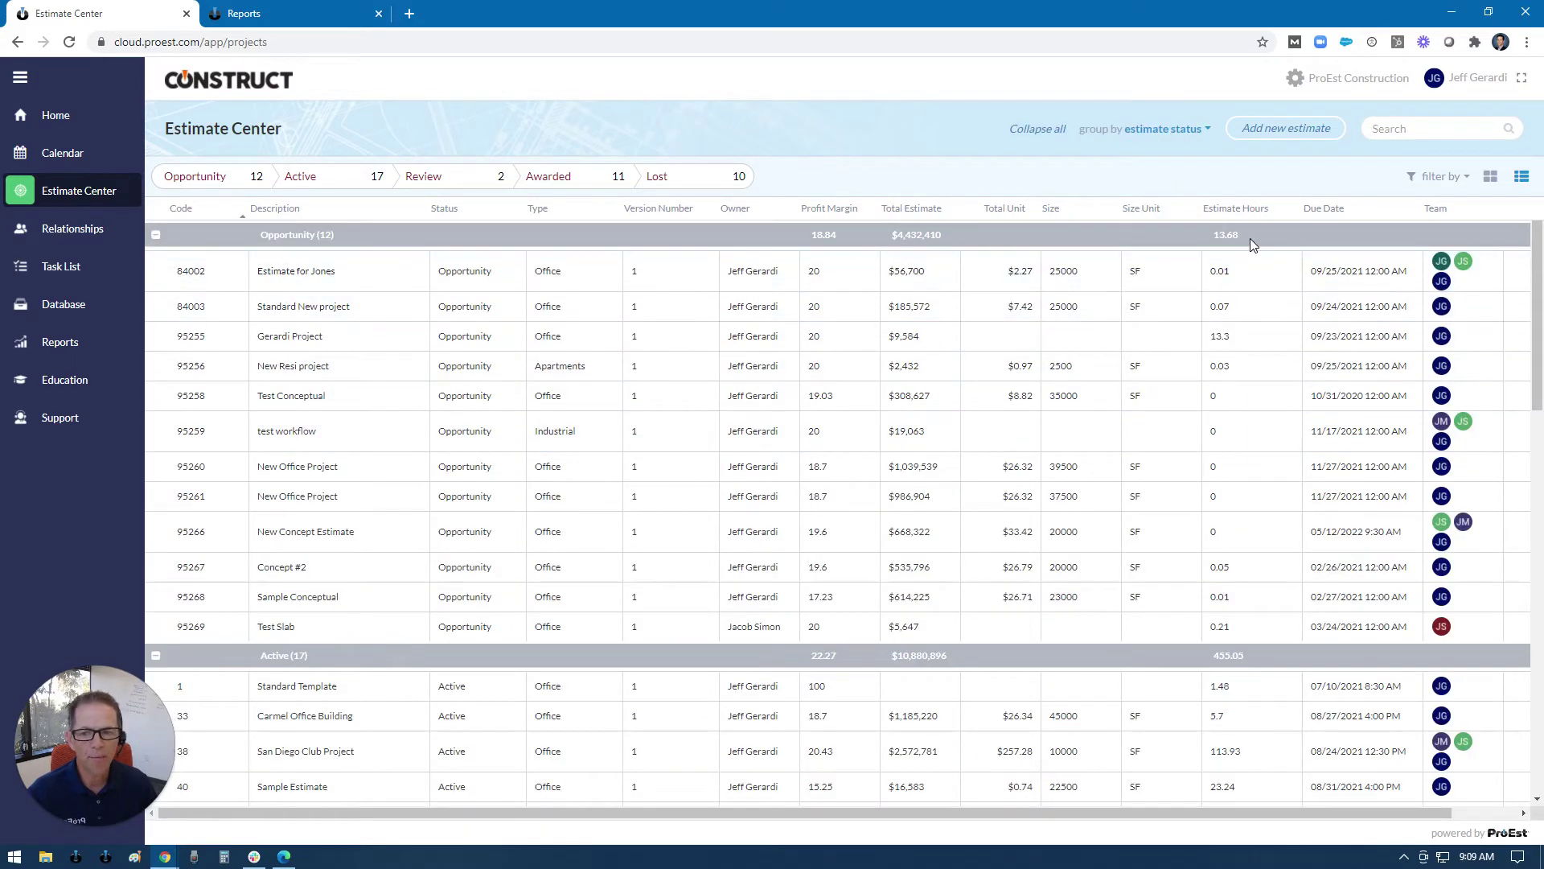
pyautogui.scroll(-6, 1260, 525)
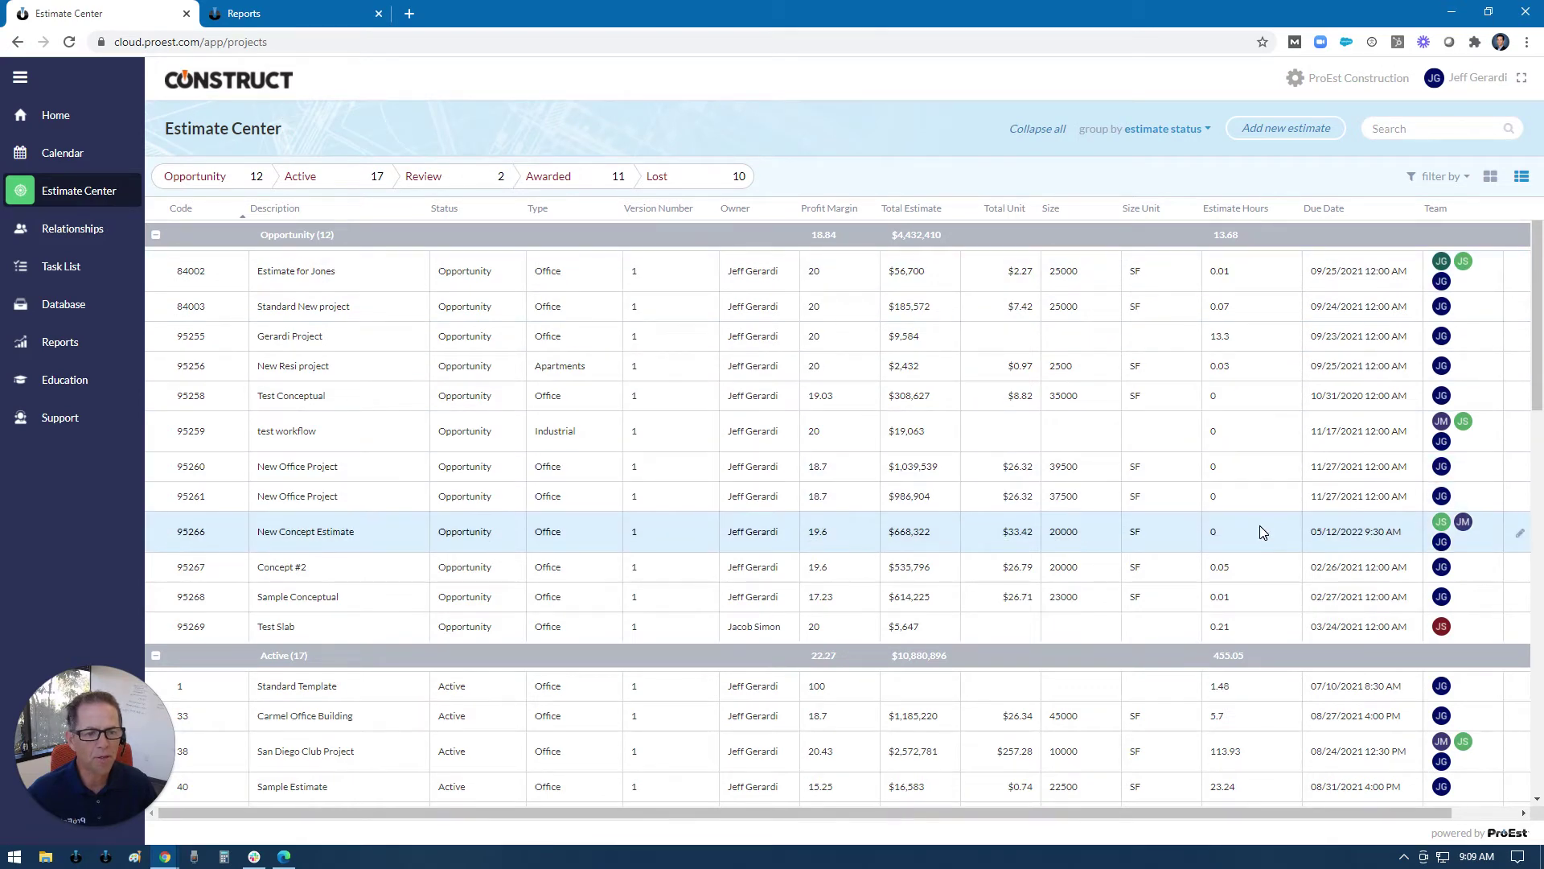
pyautogui.scroll(1, 1260, 527)
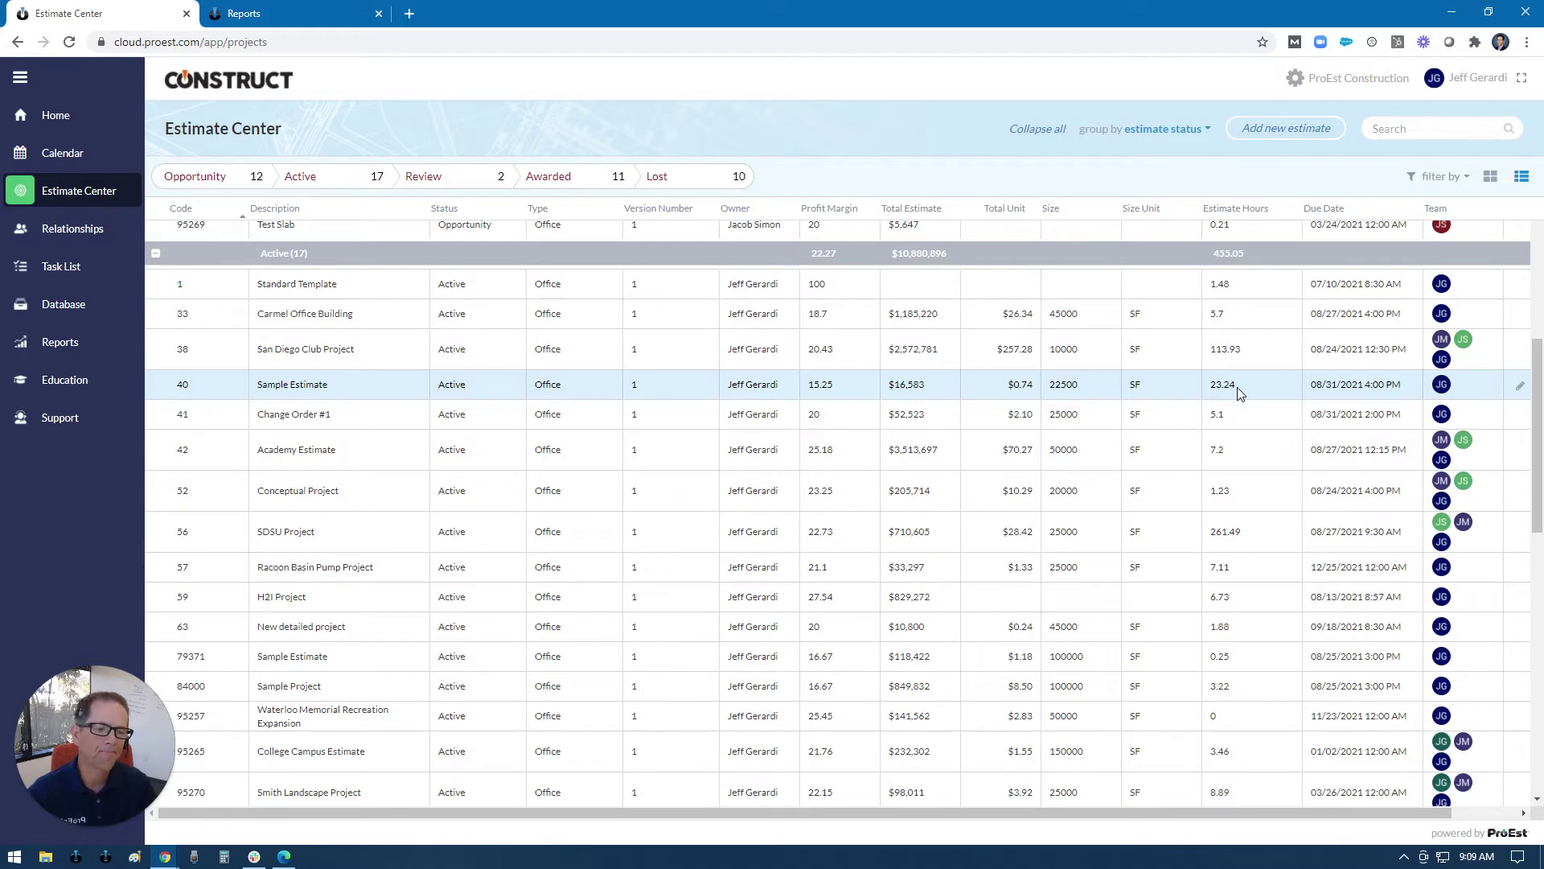
pyautogui.scroll(5, 1239, 393)
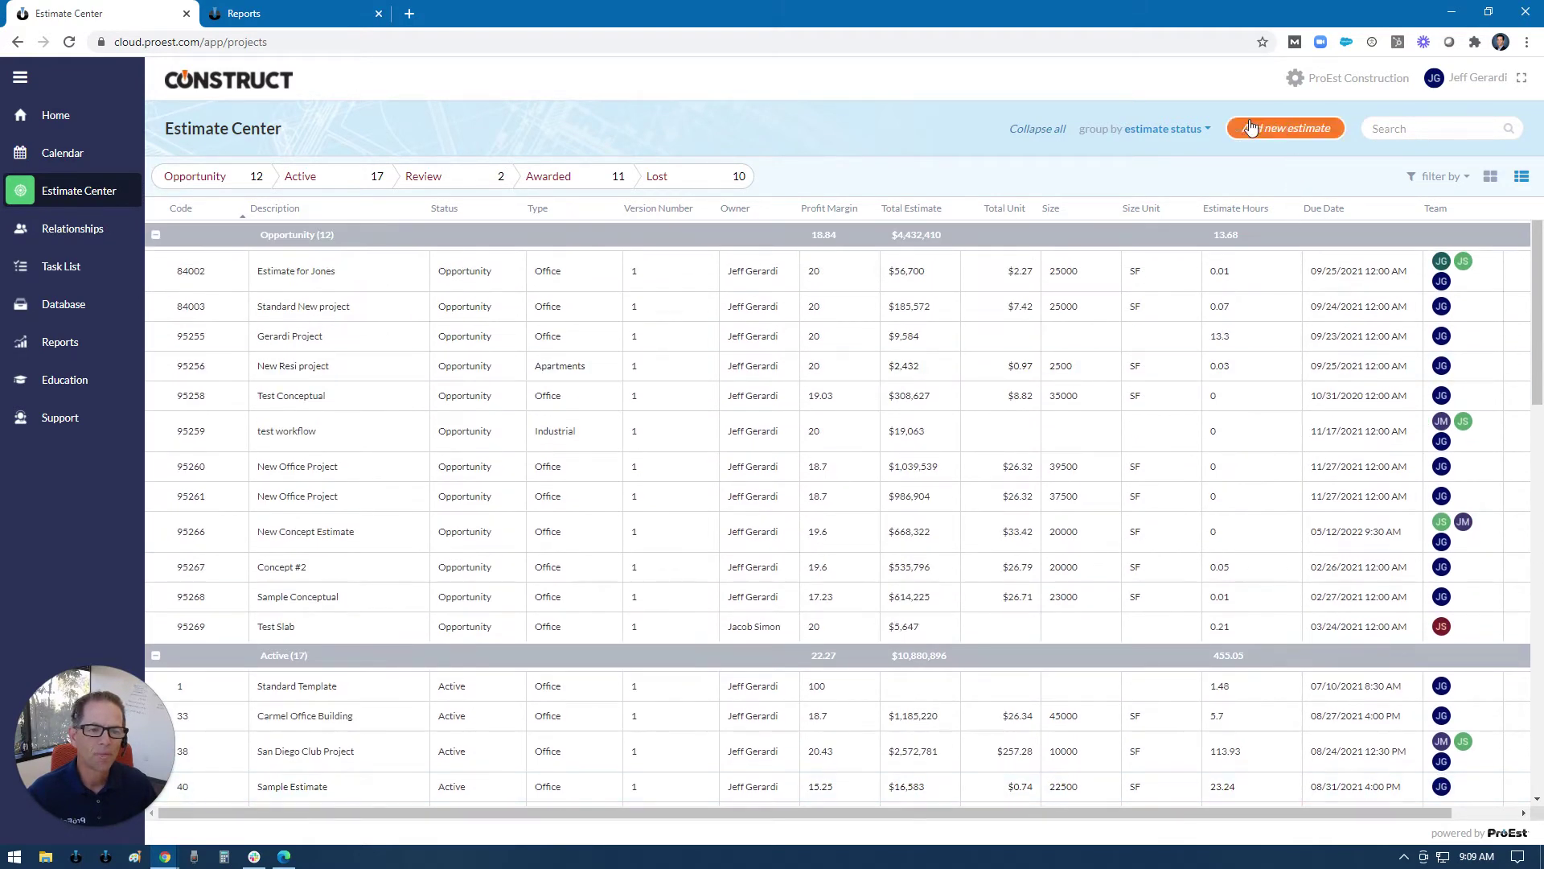
pyautogui.click(1190, 129)
pyautogui.click(1148, 156)
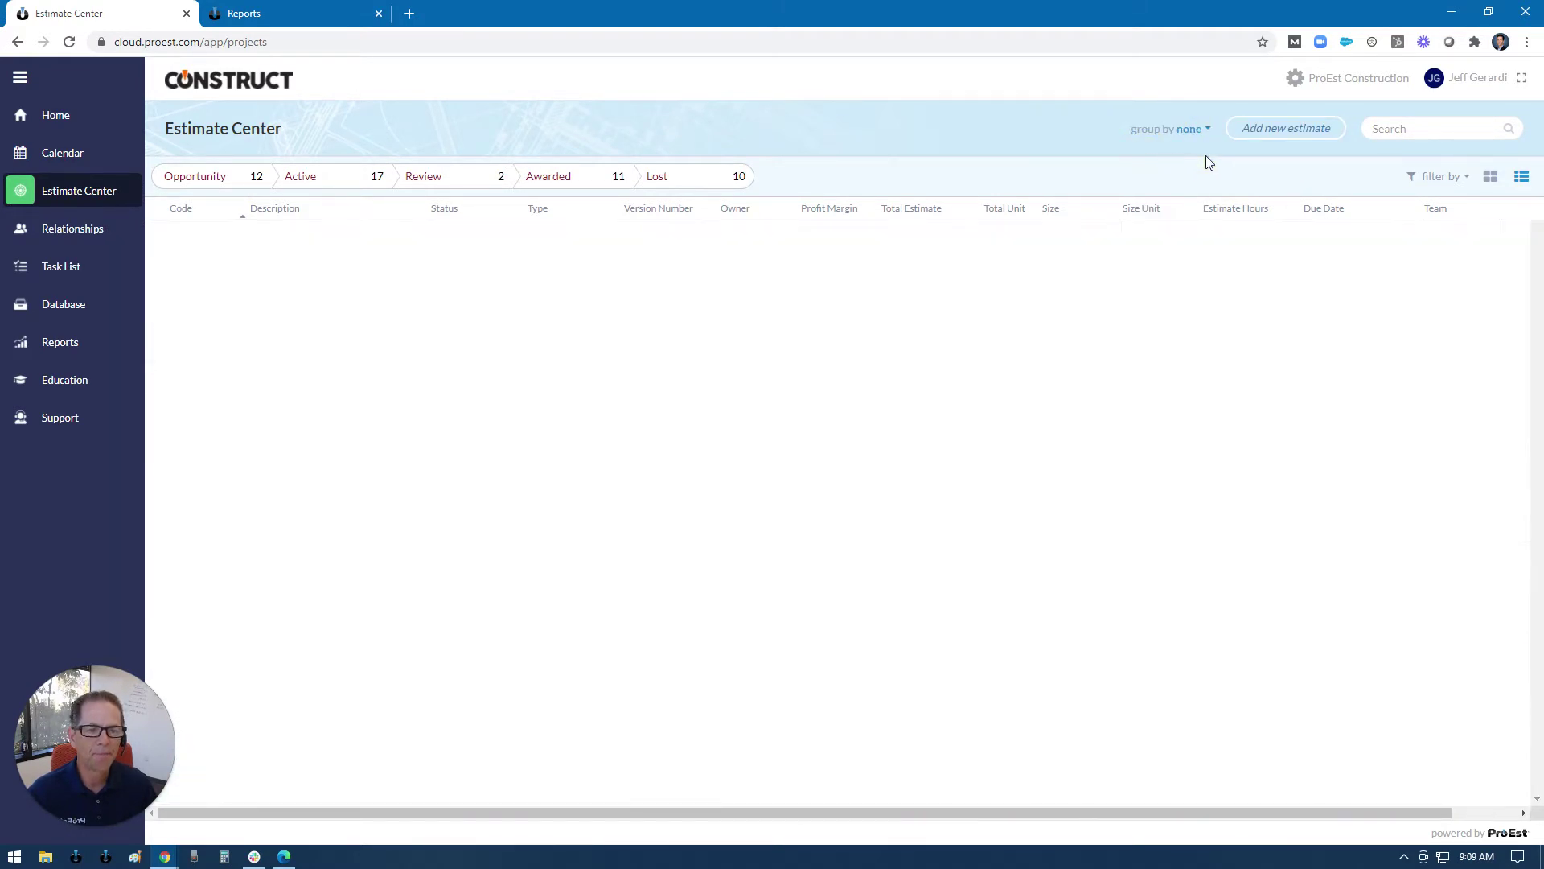
# Step: Open Company Setup in a new browser tab and examine the Estimate Center column layout, including the Estimate Hours entry
pyautogui.click(1294, 79)
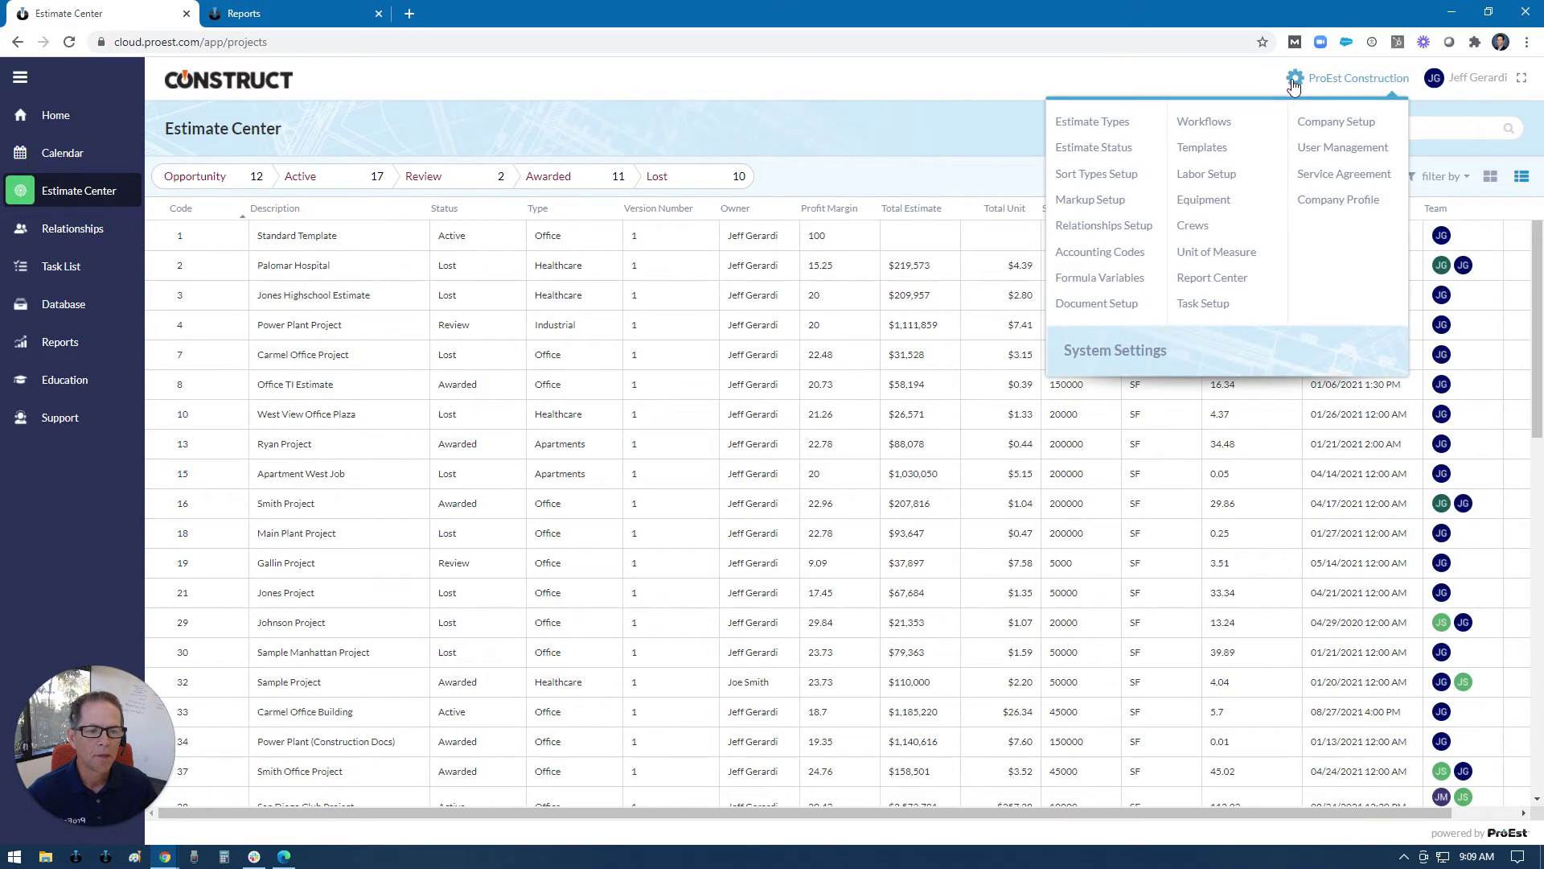
pyautogui.rightClick(1319, 129)
pyautogui.click(1367, 137)
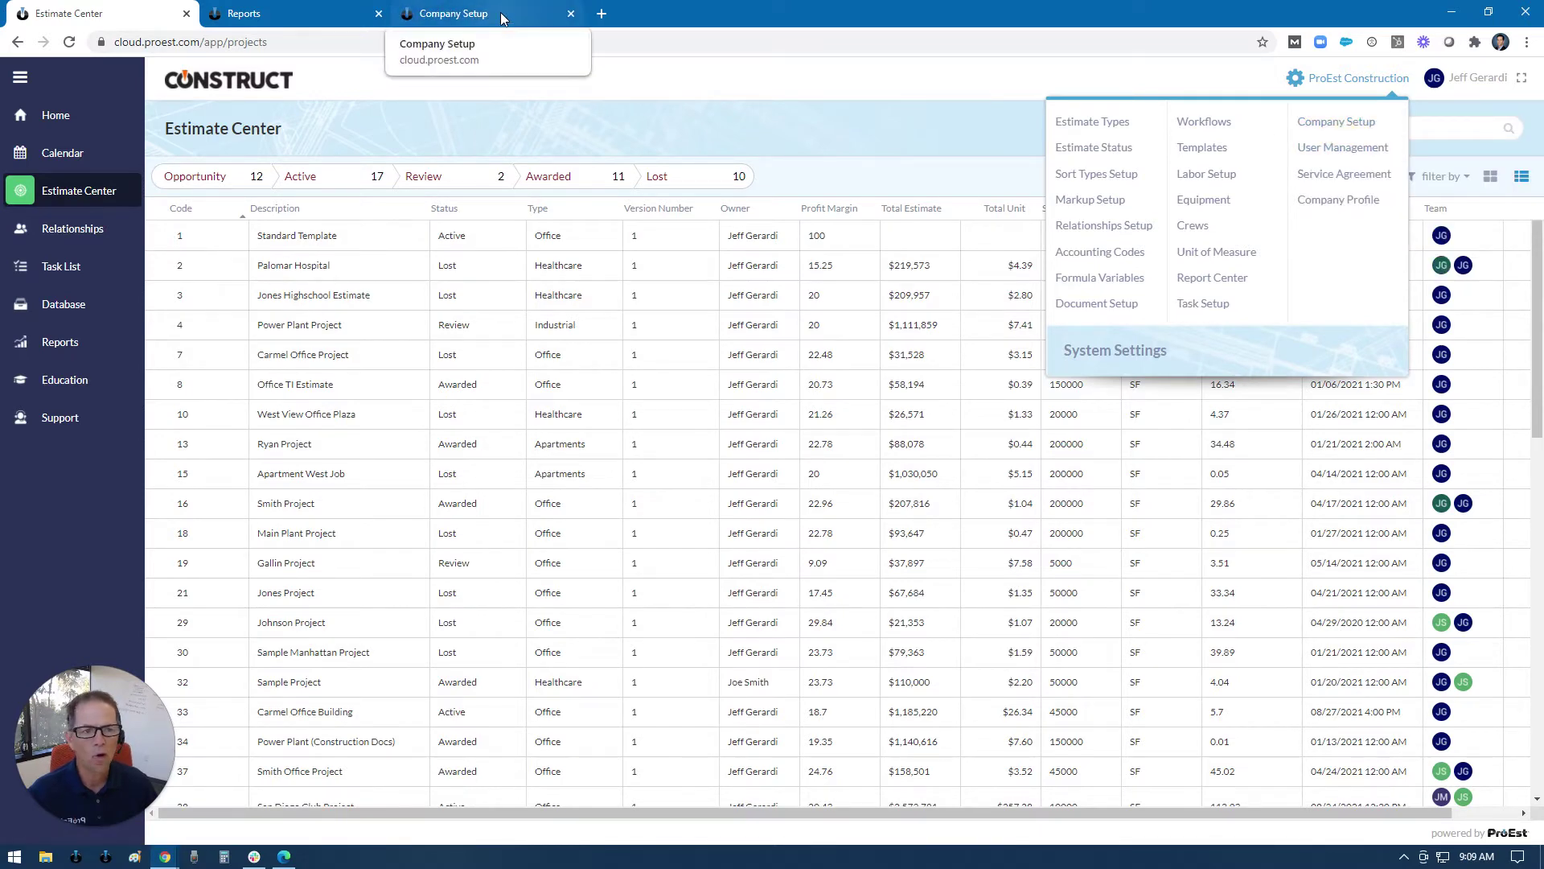
pyautogui.click(509, 15)
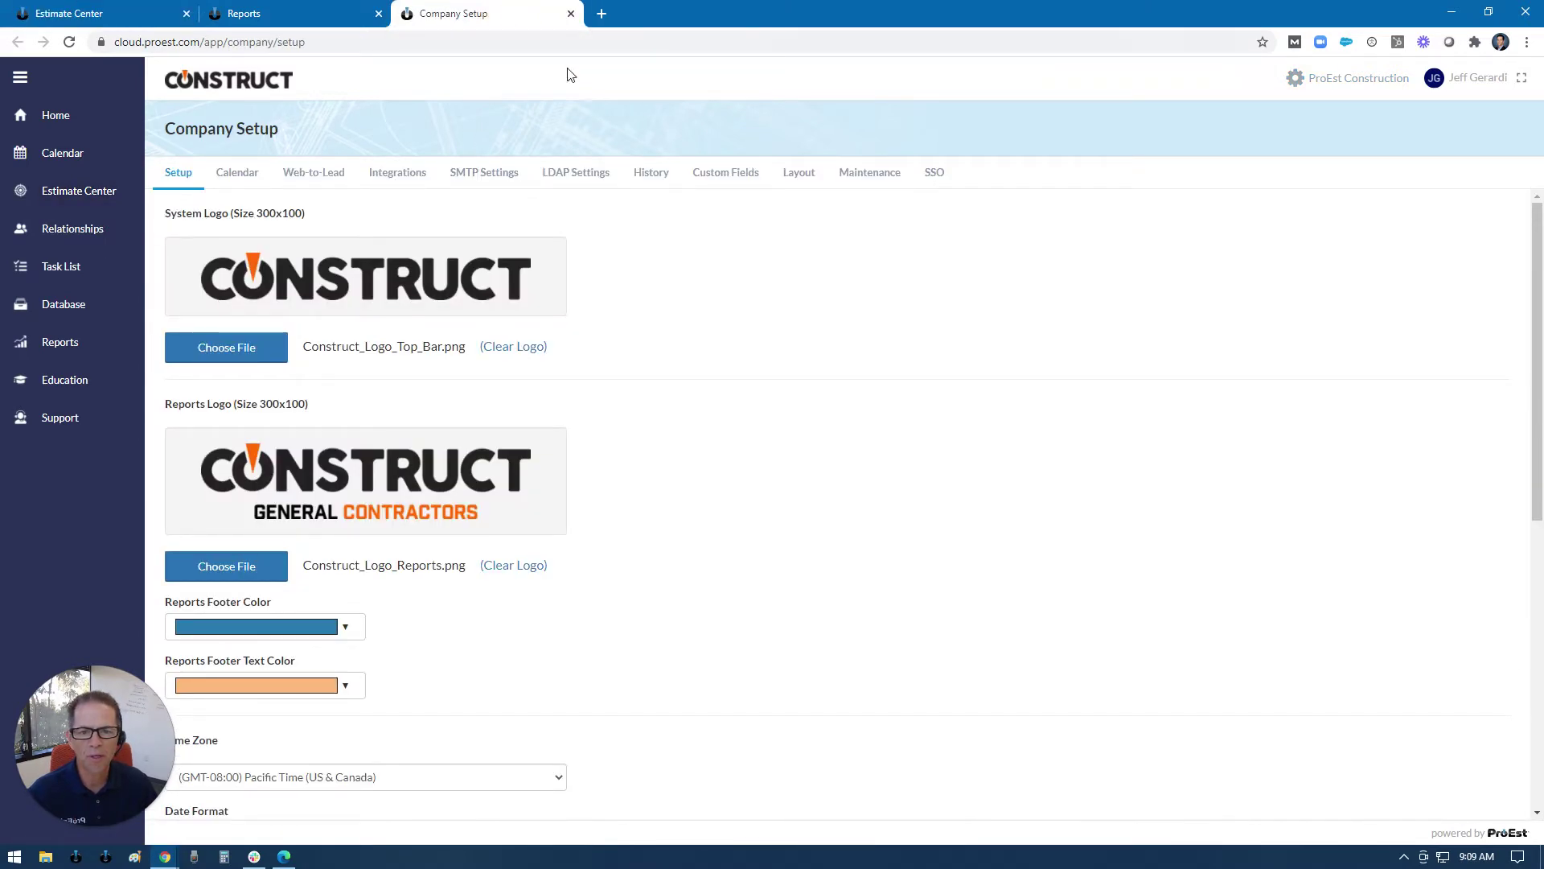
pyautogui.click(793, 177)
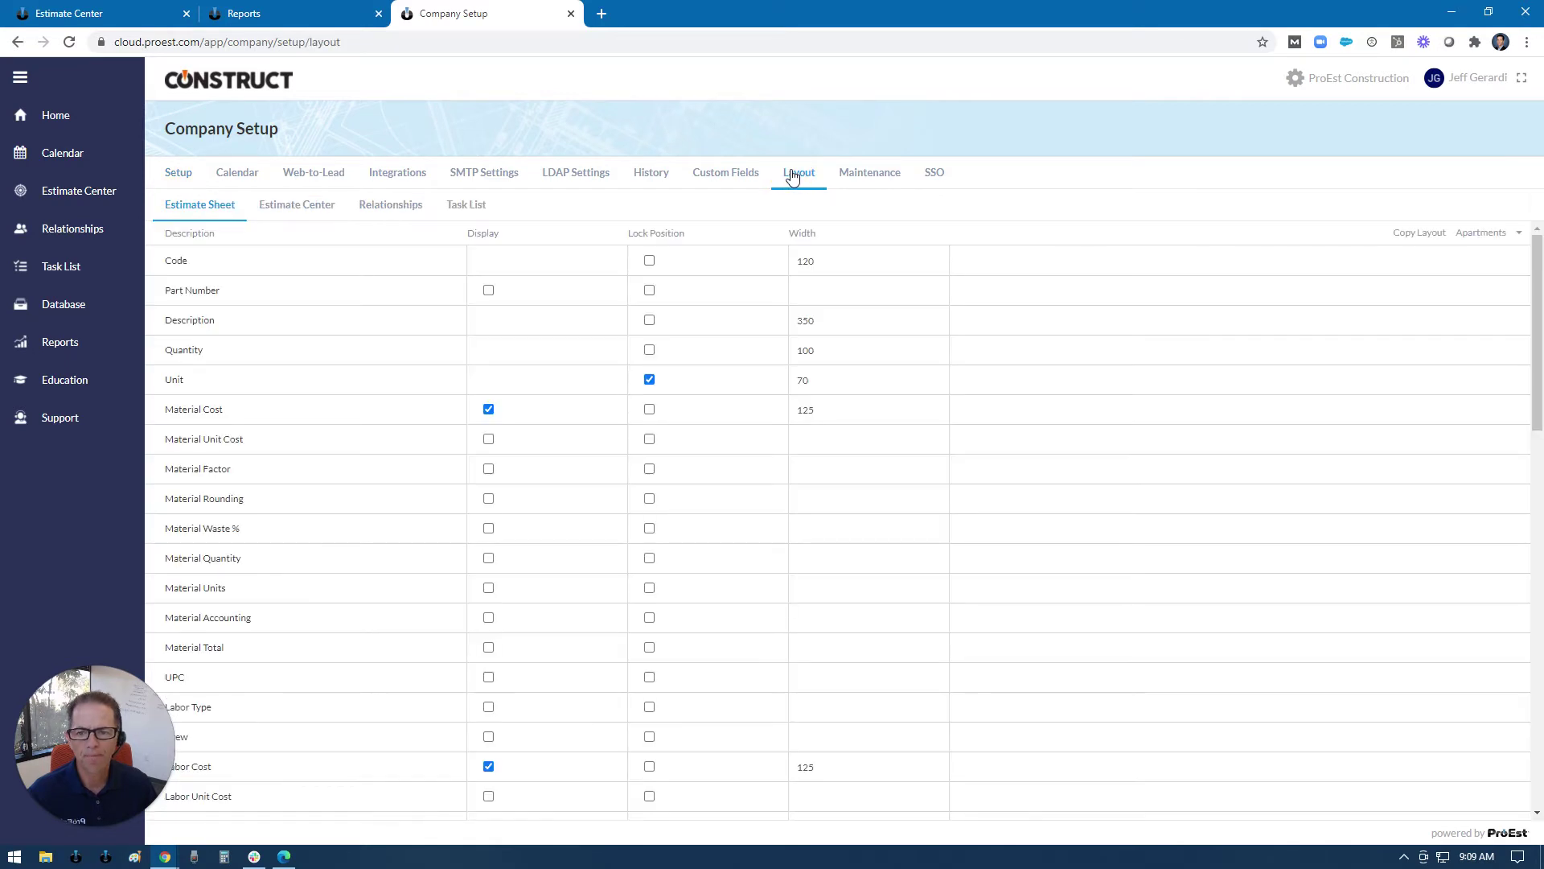
pyautogui.click(303, 209)
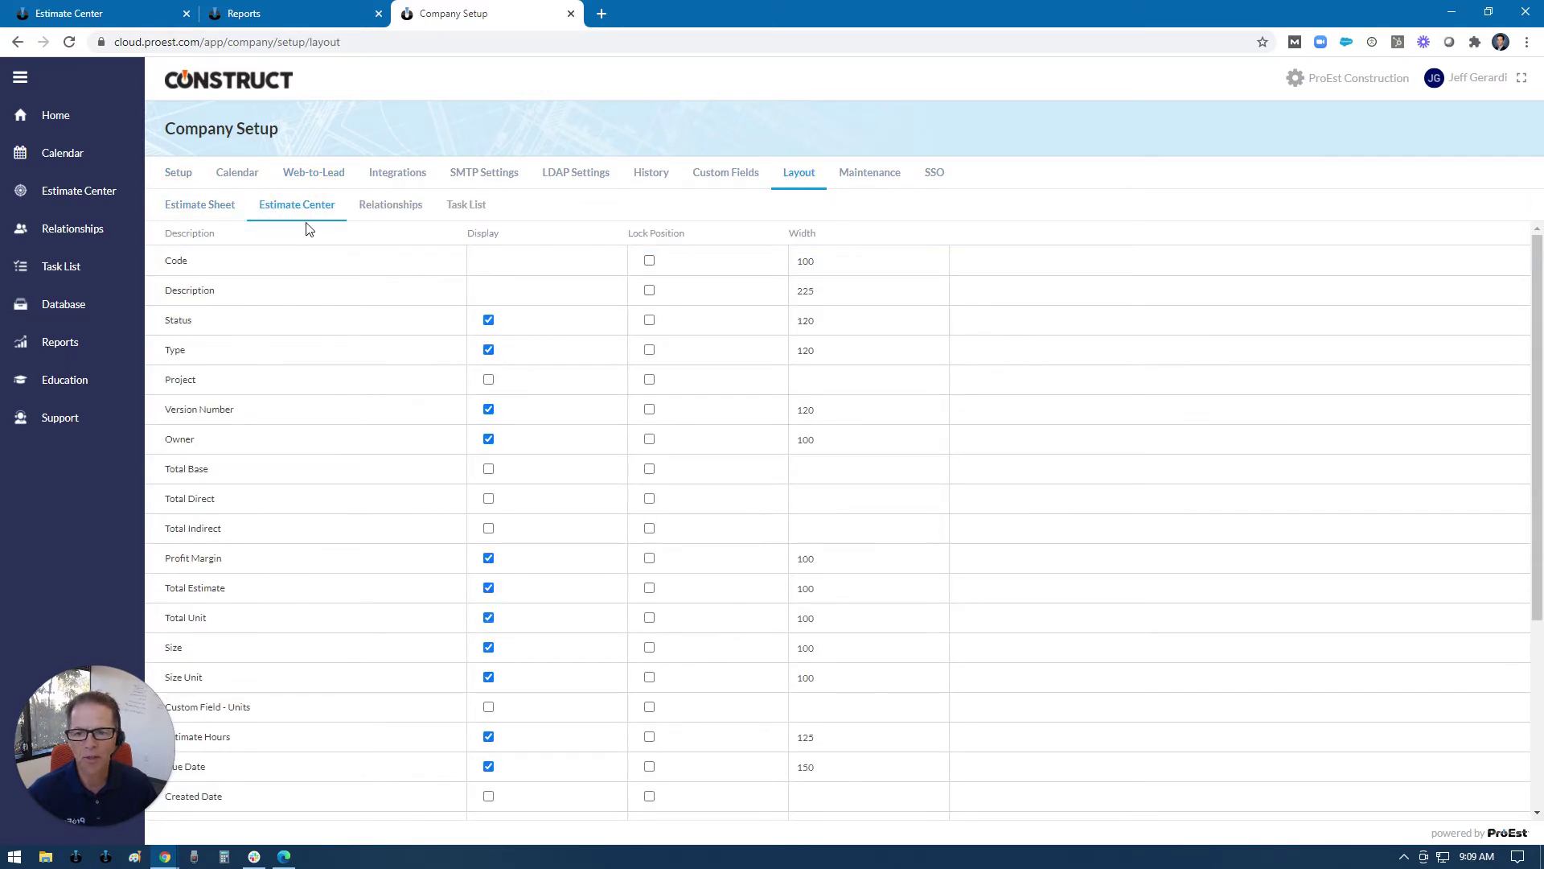
pyautogui.scroll(-3, 340, 437)
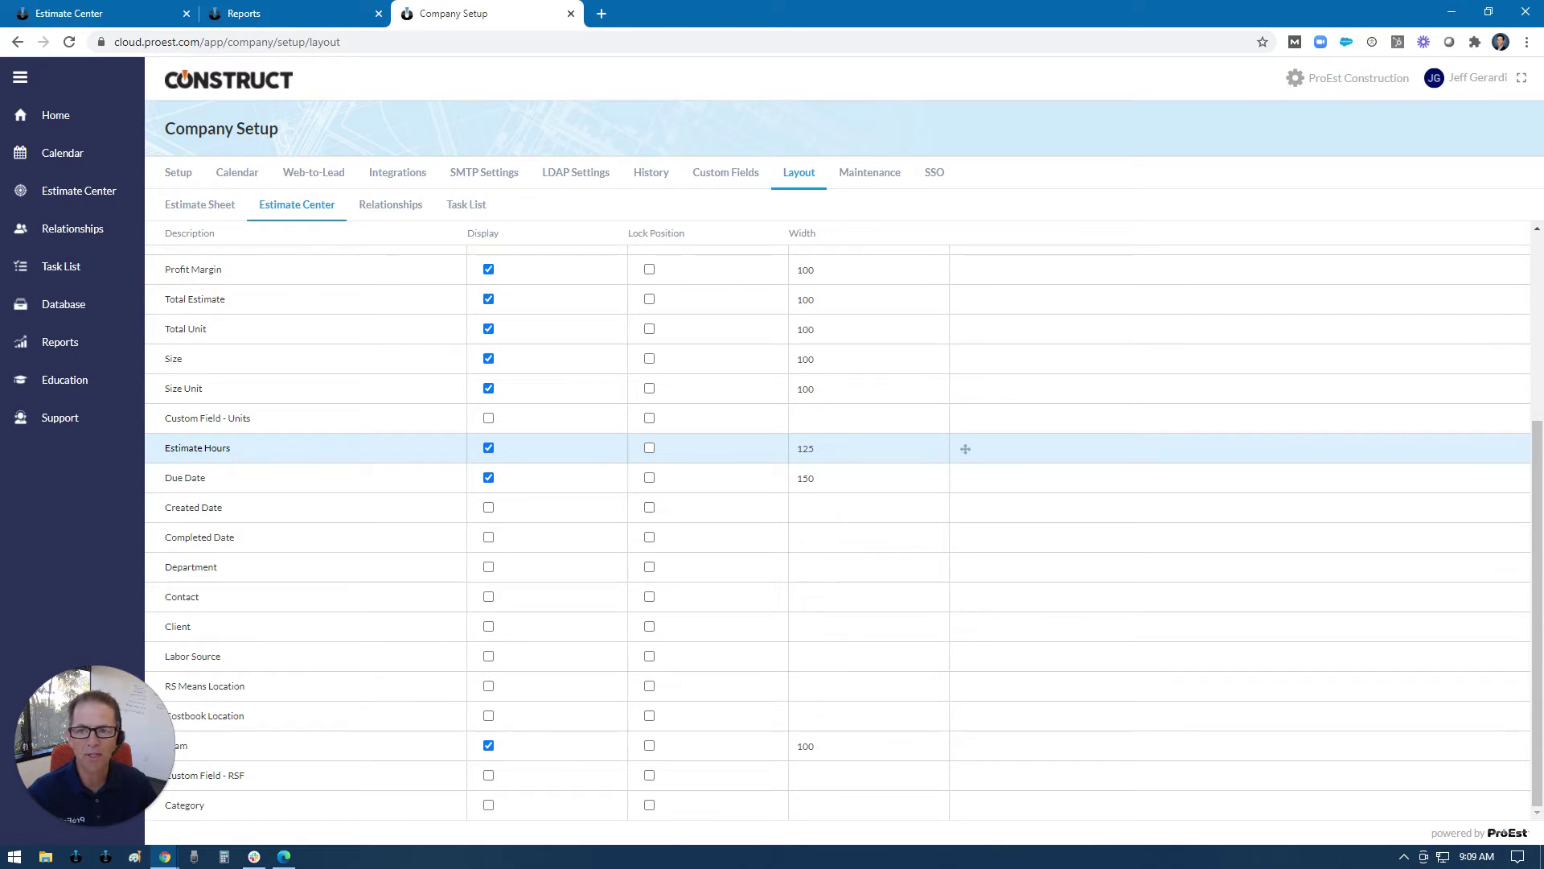
# Step: Switch to the already open Reports page and select the Estimate Hours report under Estimate Center
pyautogui.click(102, 17)
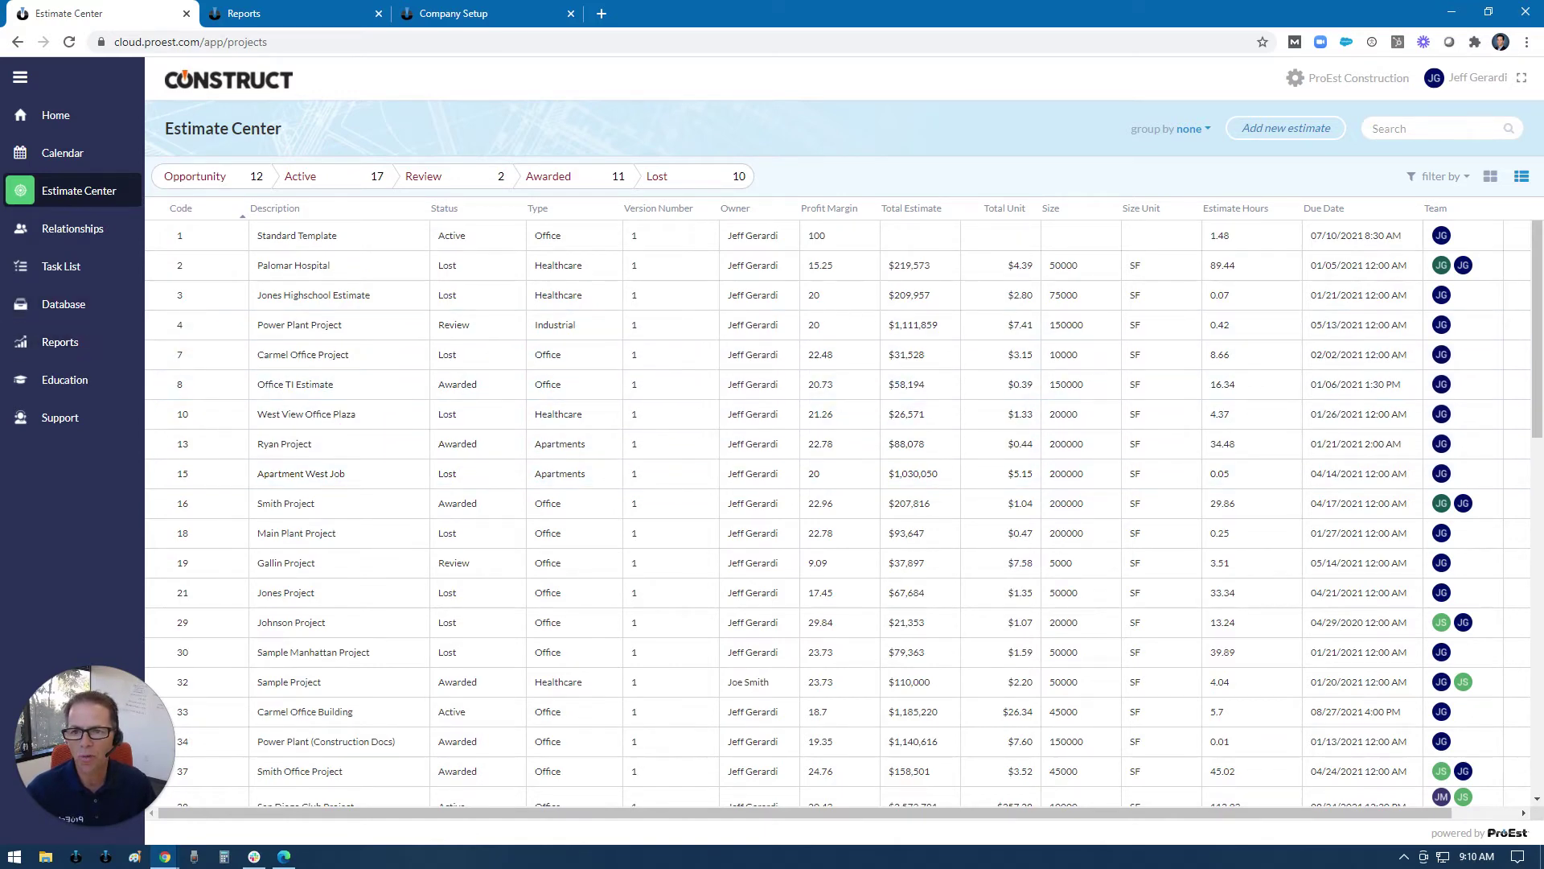
pyautogui.click(252, 14)
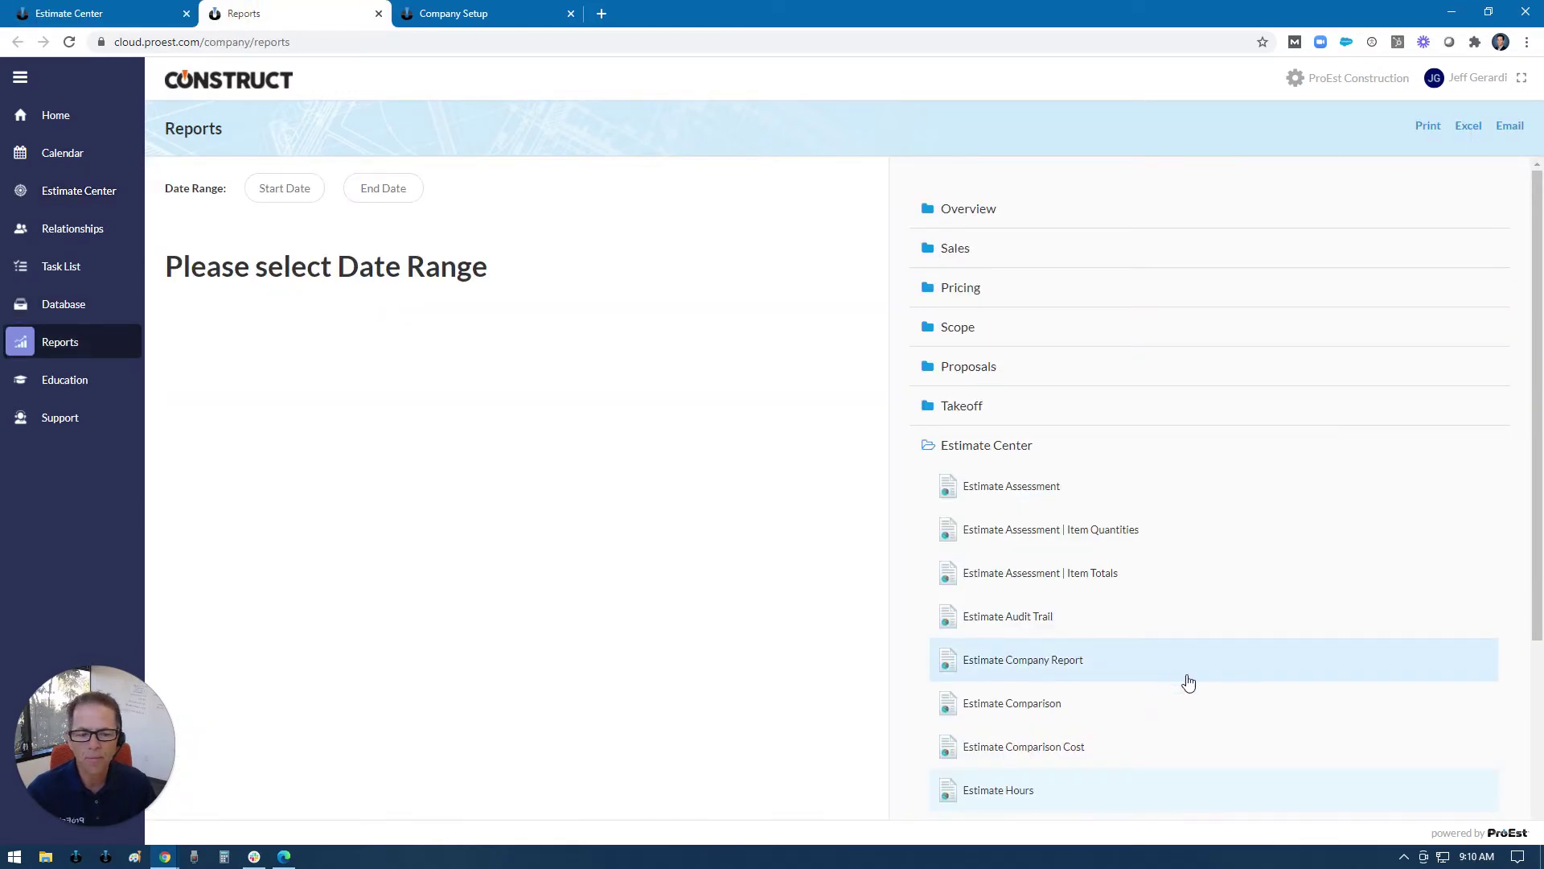
pyautogui.scroll(-2, 1247, 676)
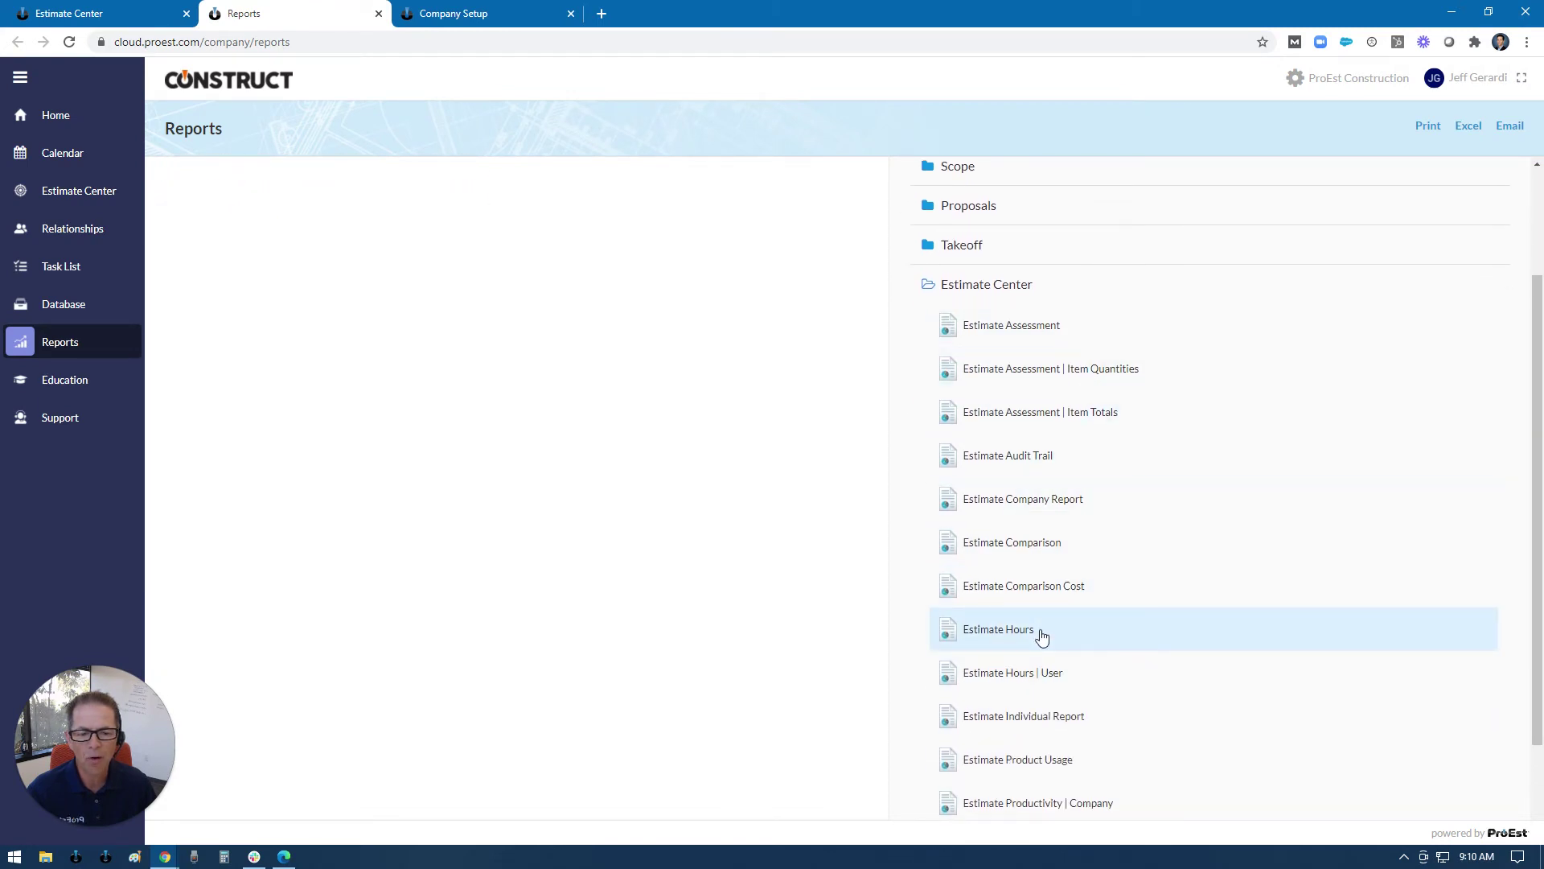
pyautogui.click(979, 629)
# Step: Set the Estimate Hours report's date range to 01/01/2021 through 03/31/2021 and generate it
pyautogui.click(284, 188)
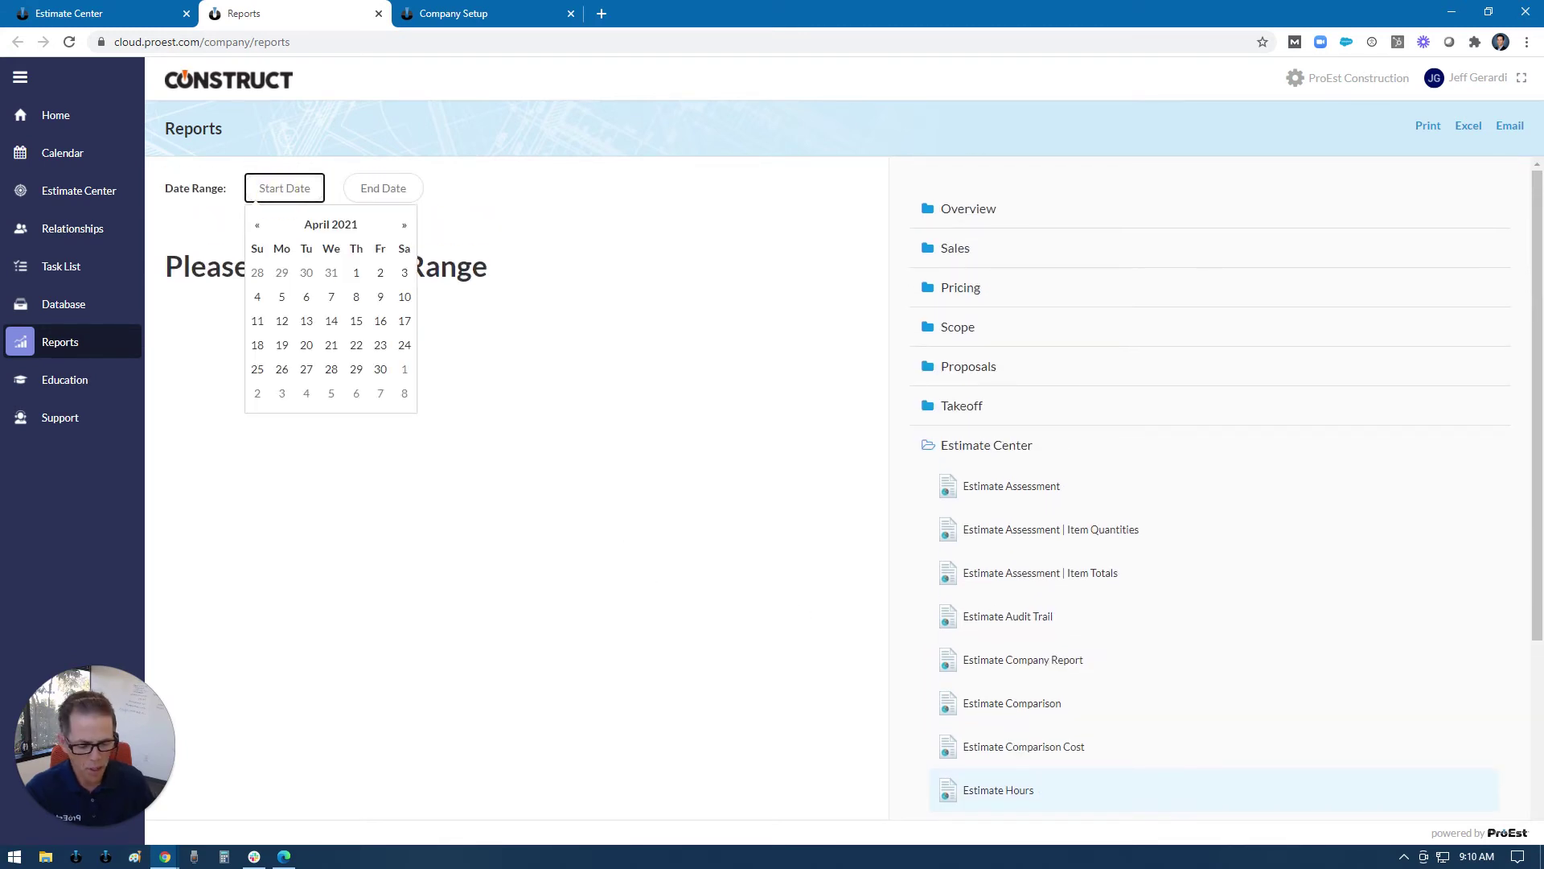
pyautogui.write('1/1/21')
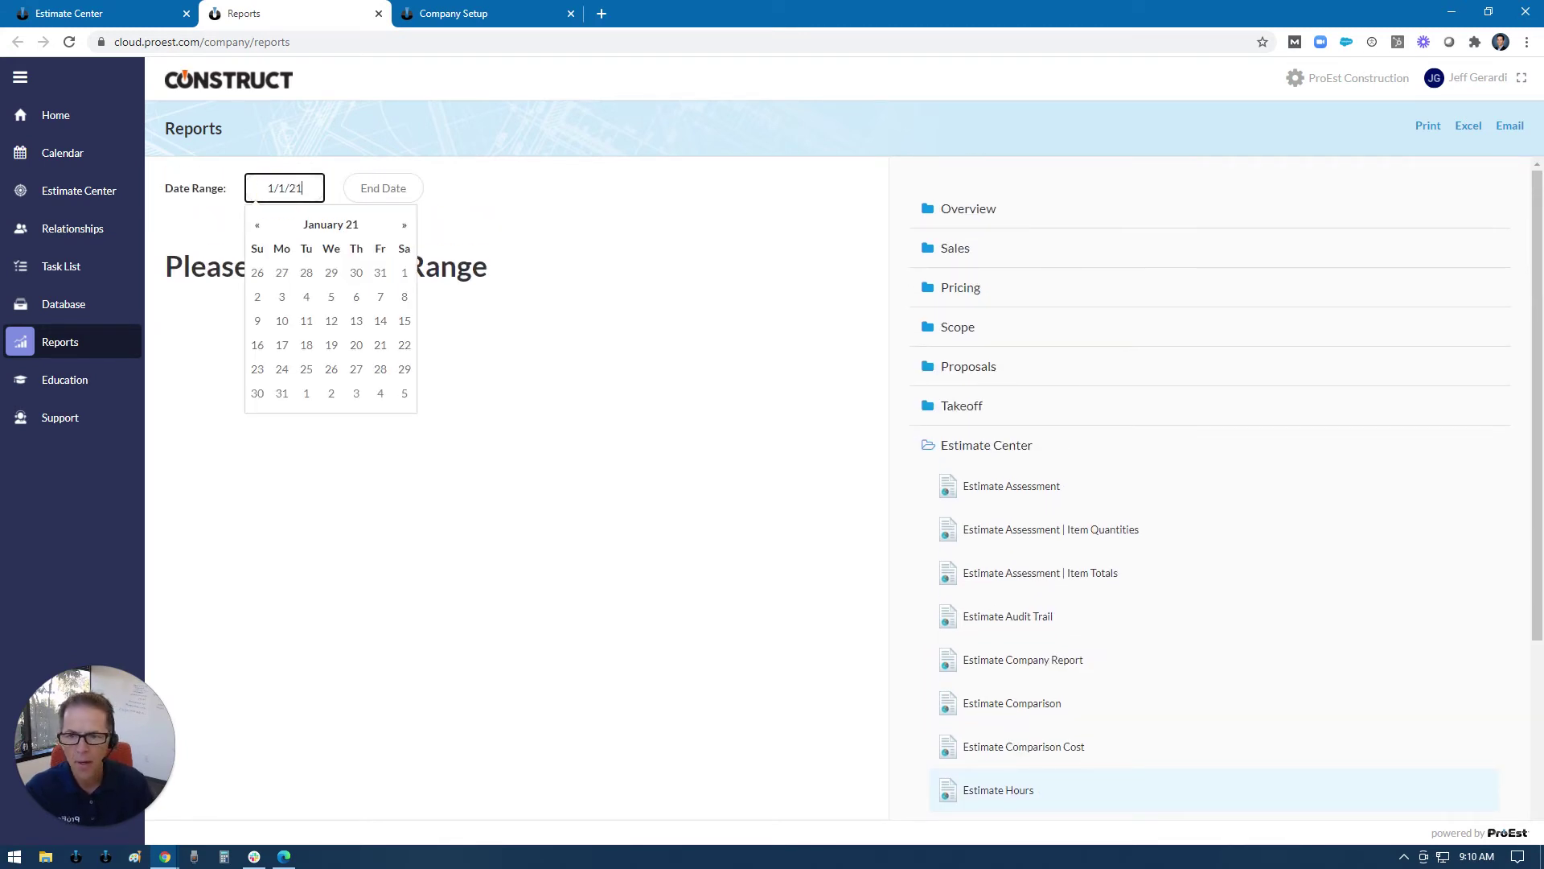
pyautogui.press('Return')
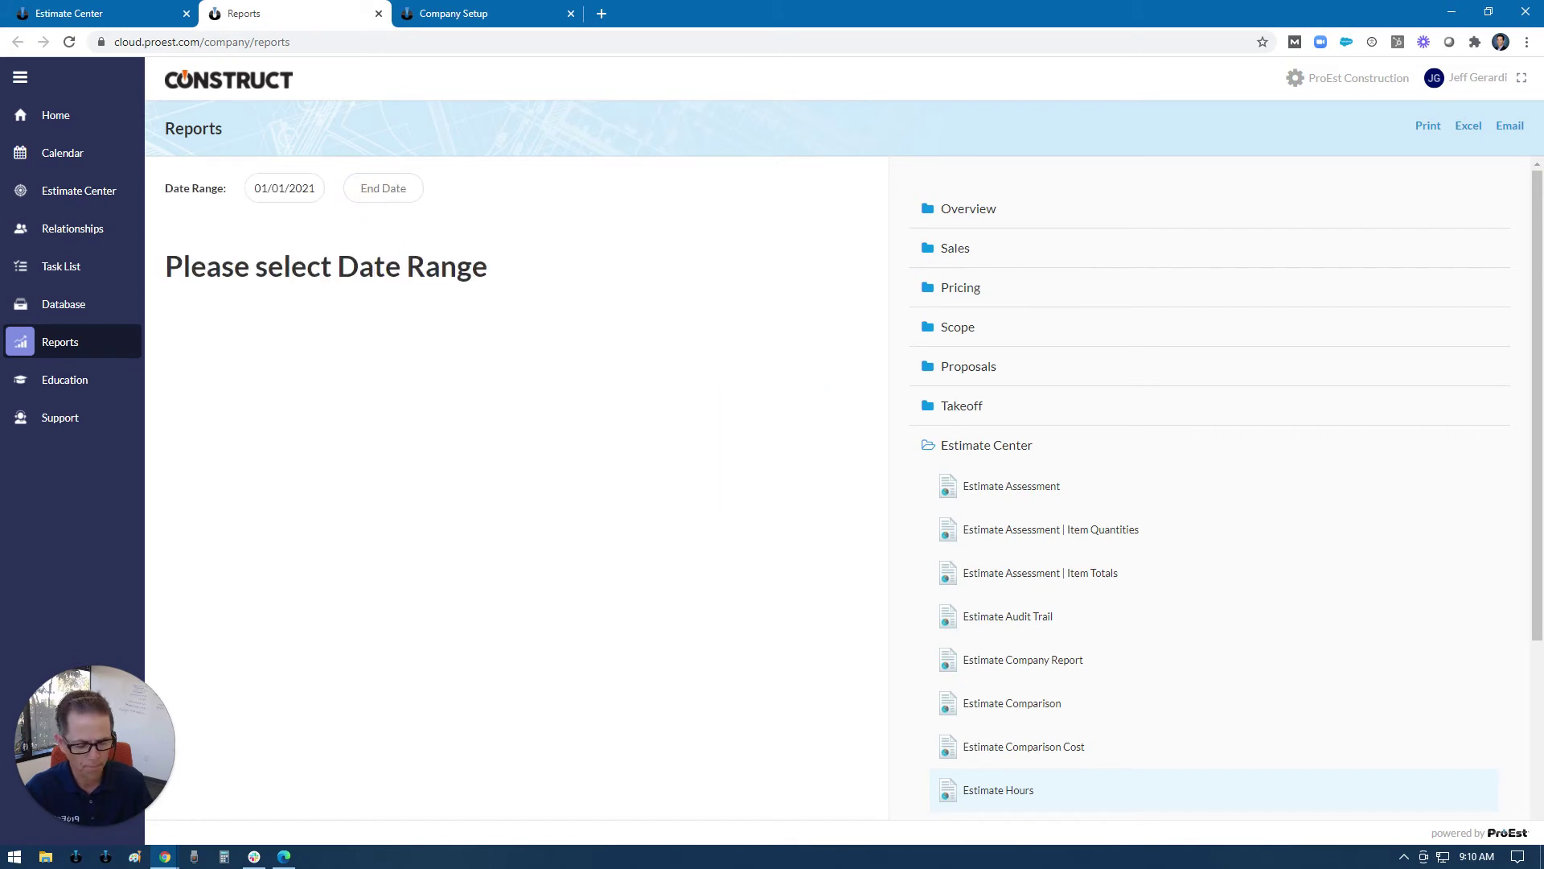
pyautogui.click(384, 189)
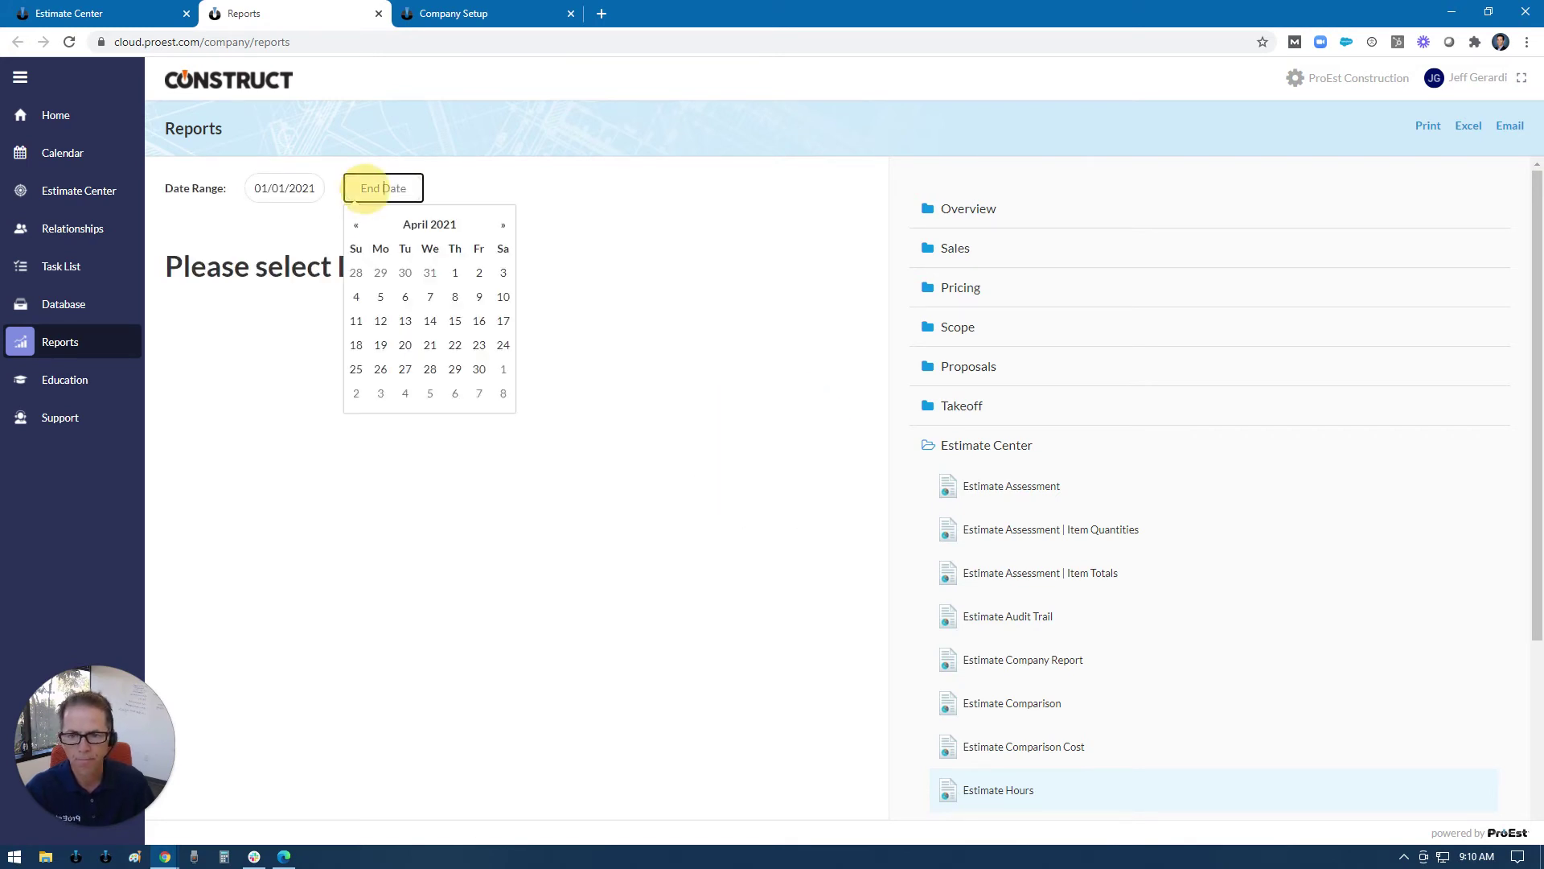
pyautogui.write('/')
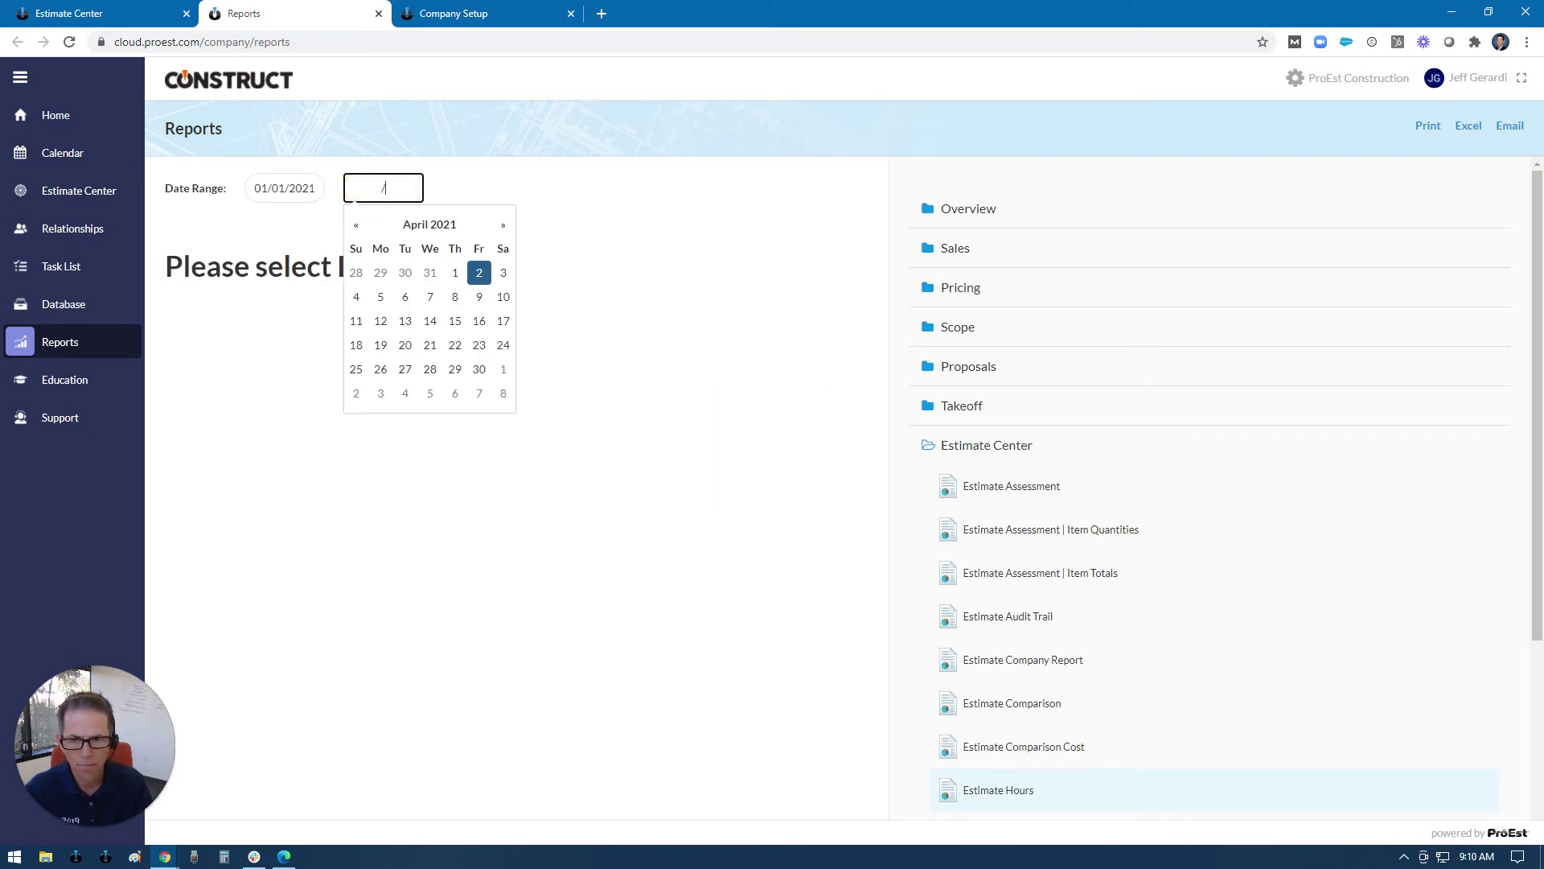
pyautogui.press('BackSpace')
pyautogui.write('3/31')
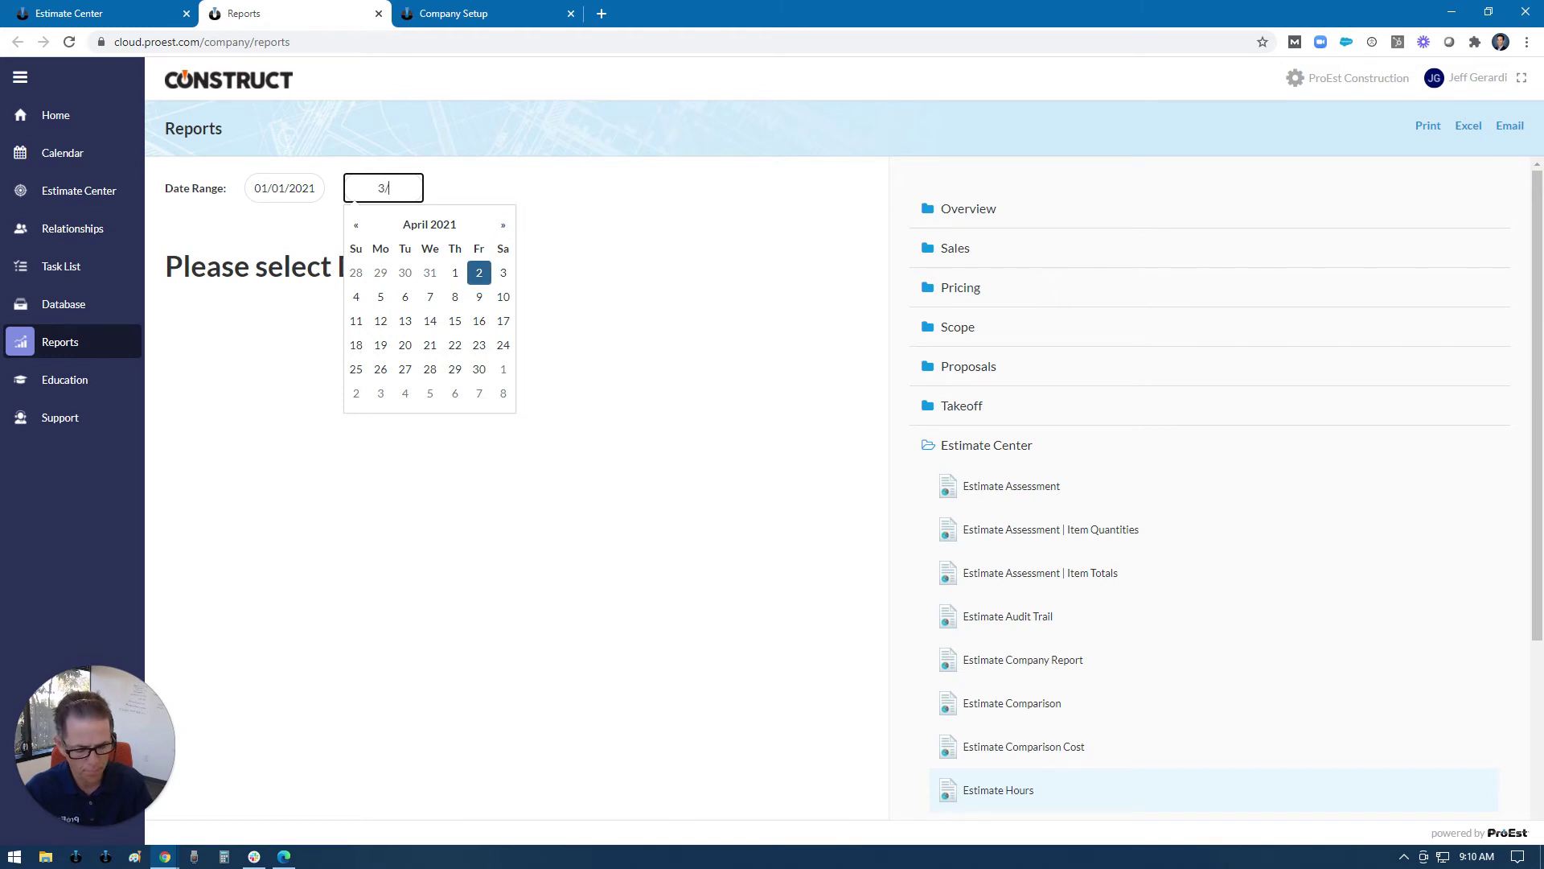
pyautogui.write('/21')
pyautogui.press('Return')
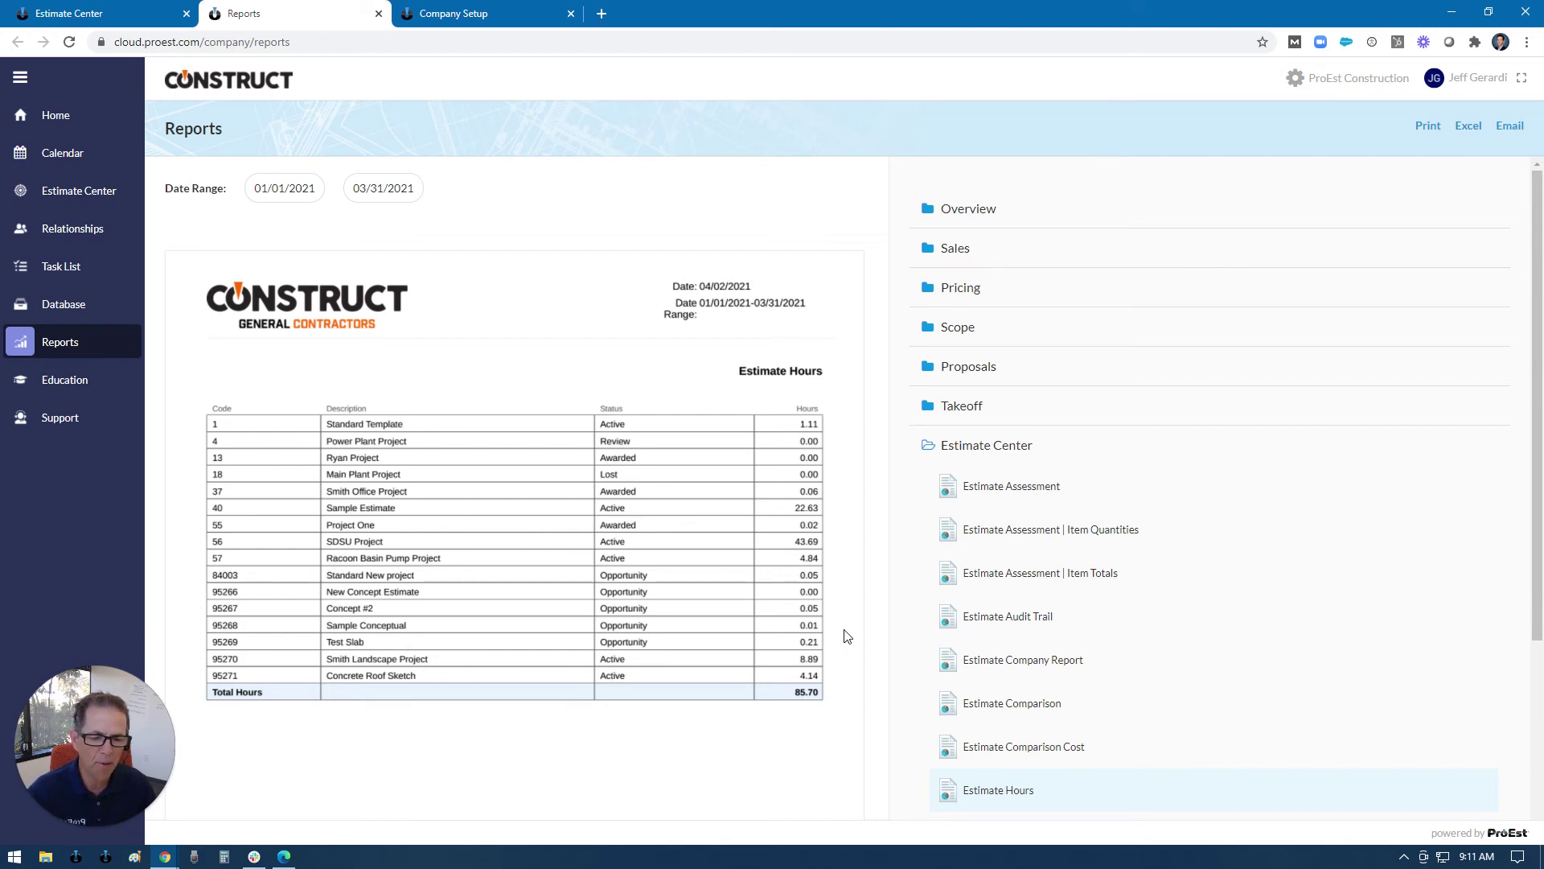
# Step: Run the Estimate Hours | User report for the date range 01/01/2021 through 03/31/2021
pyautogui.scroll(-1, 1127, 728)
pyautogui.click(1044, 755)
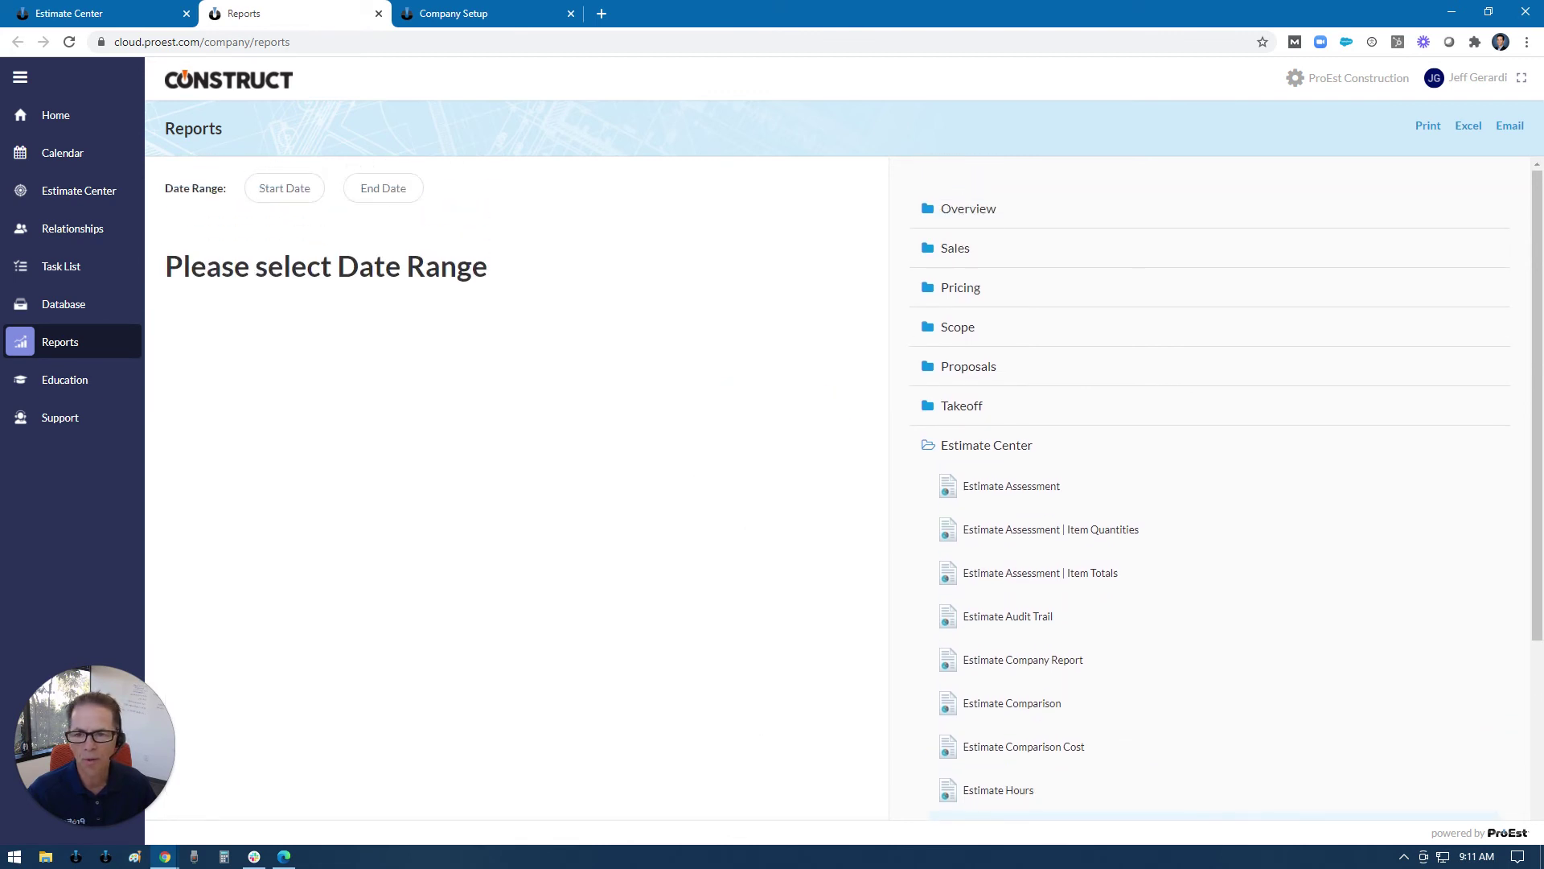
pyautogui.click(287, 191)
pyautogui.write('1/')
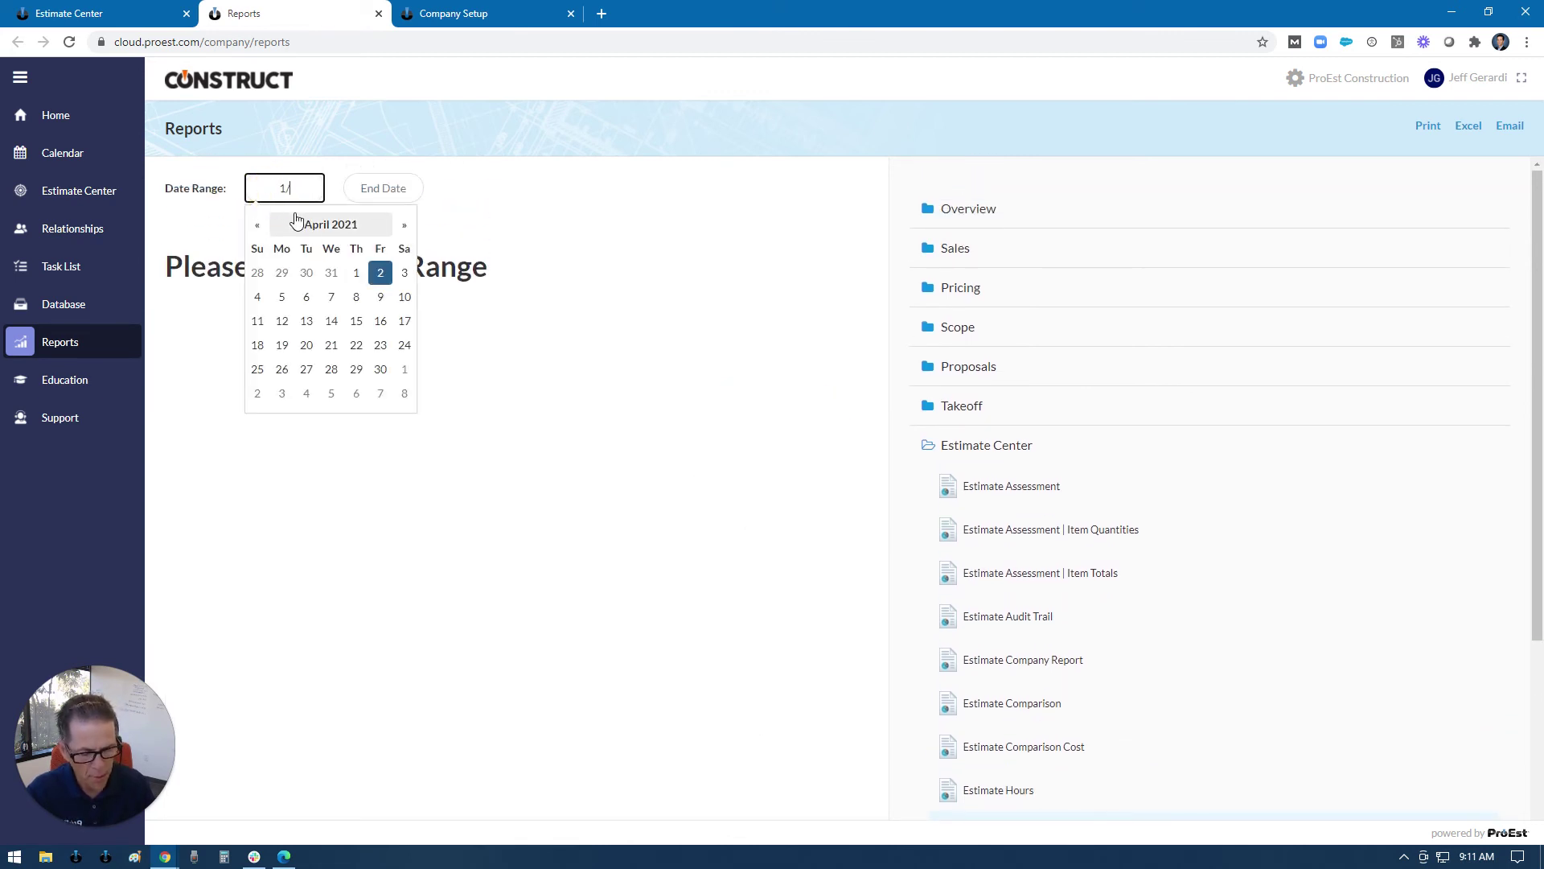
pyautogui.write('1/21')
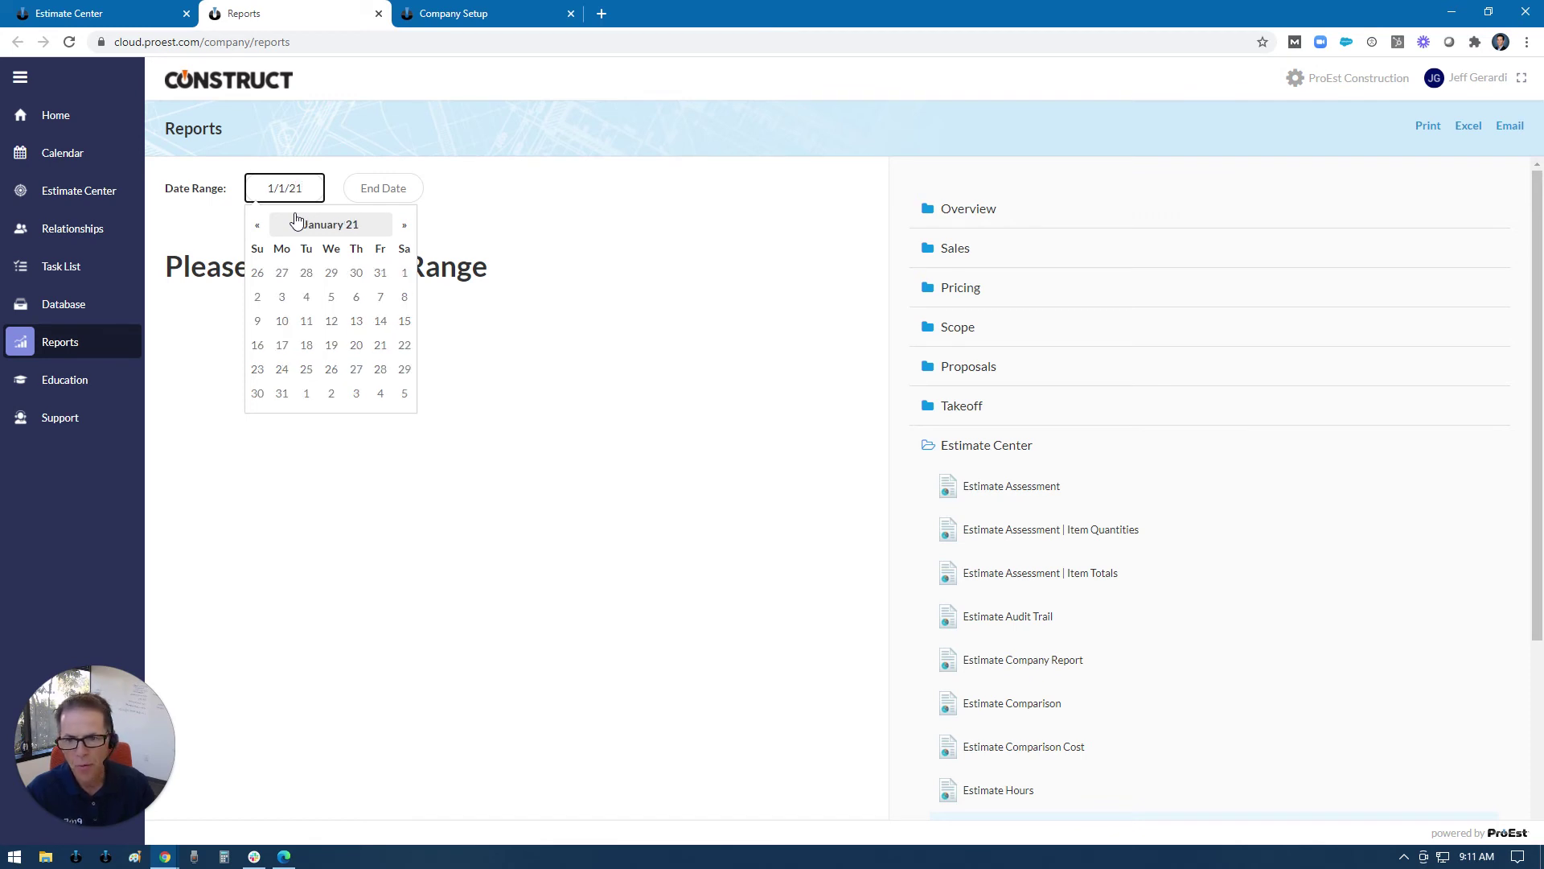
pyautogui.click(384, 188)
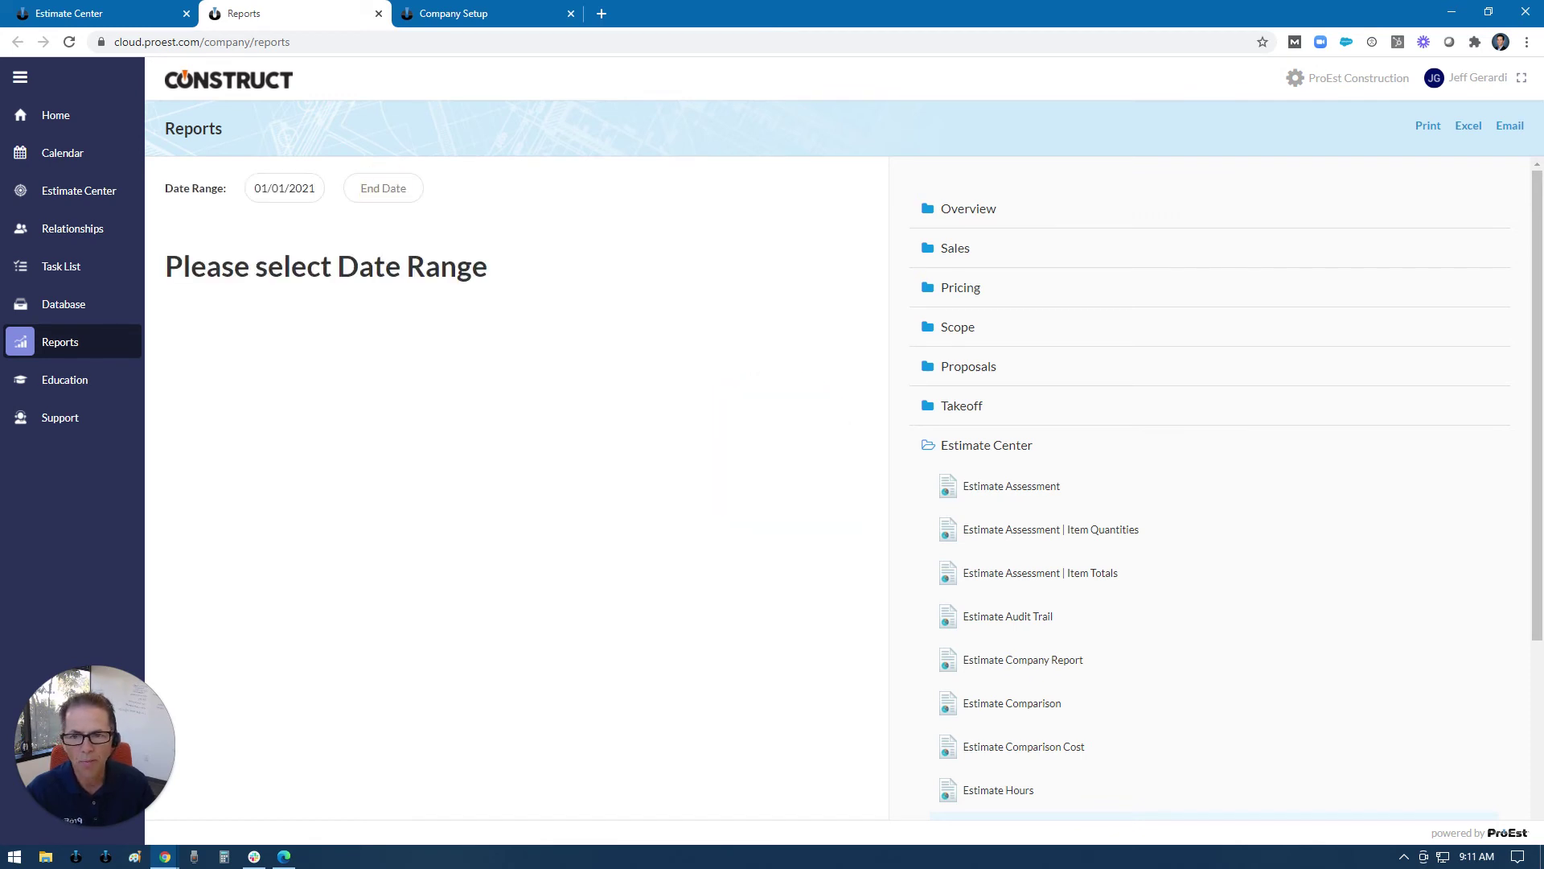
pyautogui.click(383, 189)
pyautogui.write('3/')
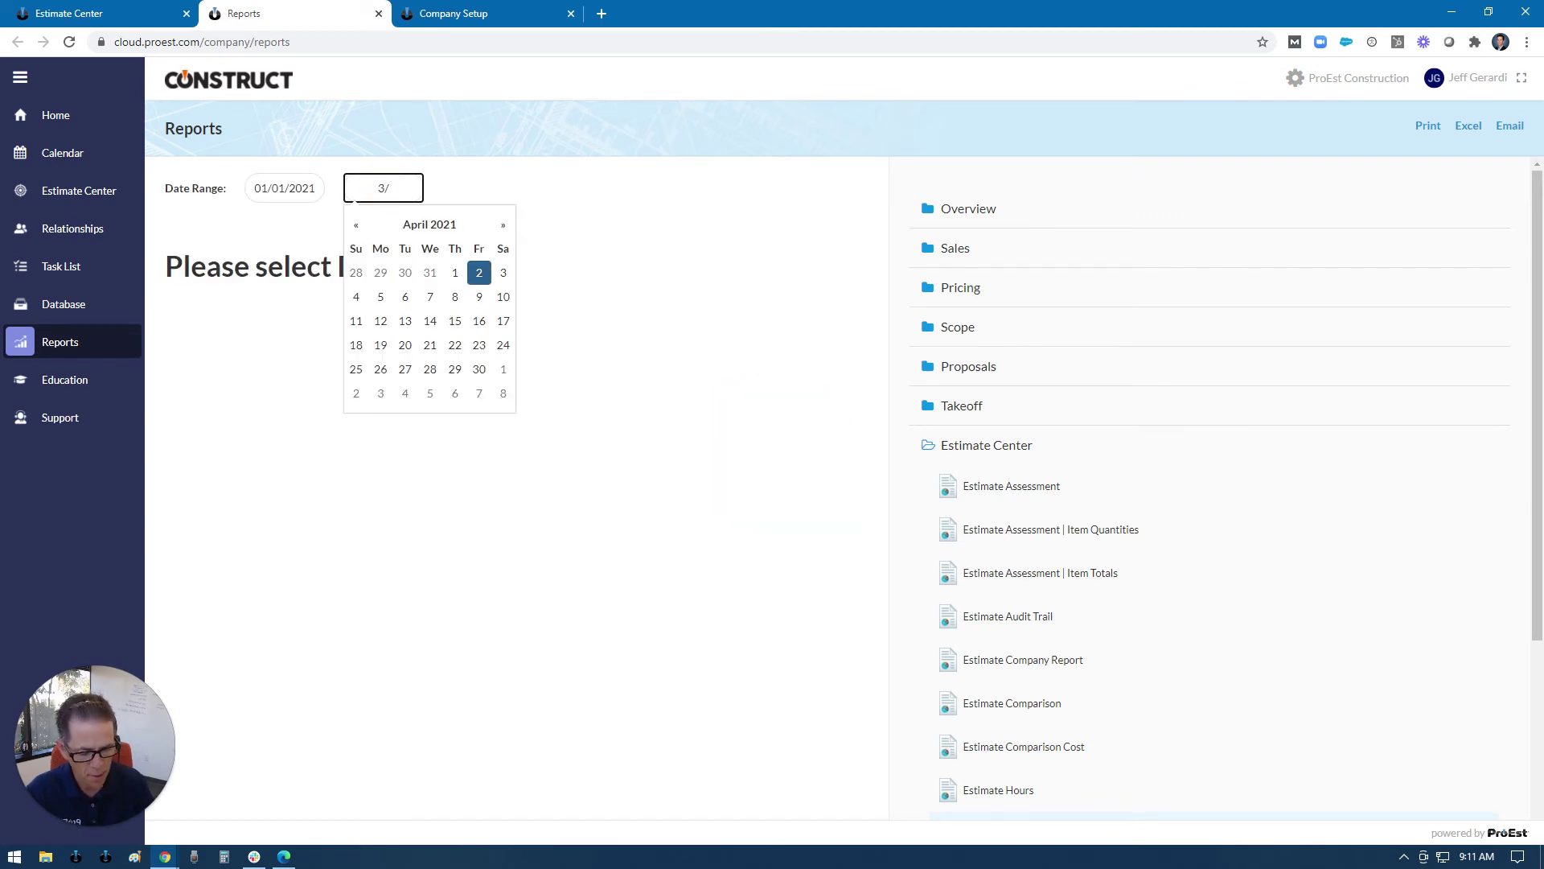
pyautogui.write('31')
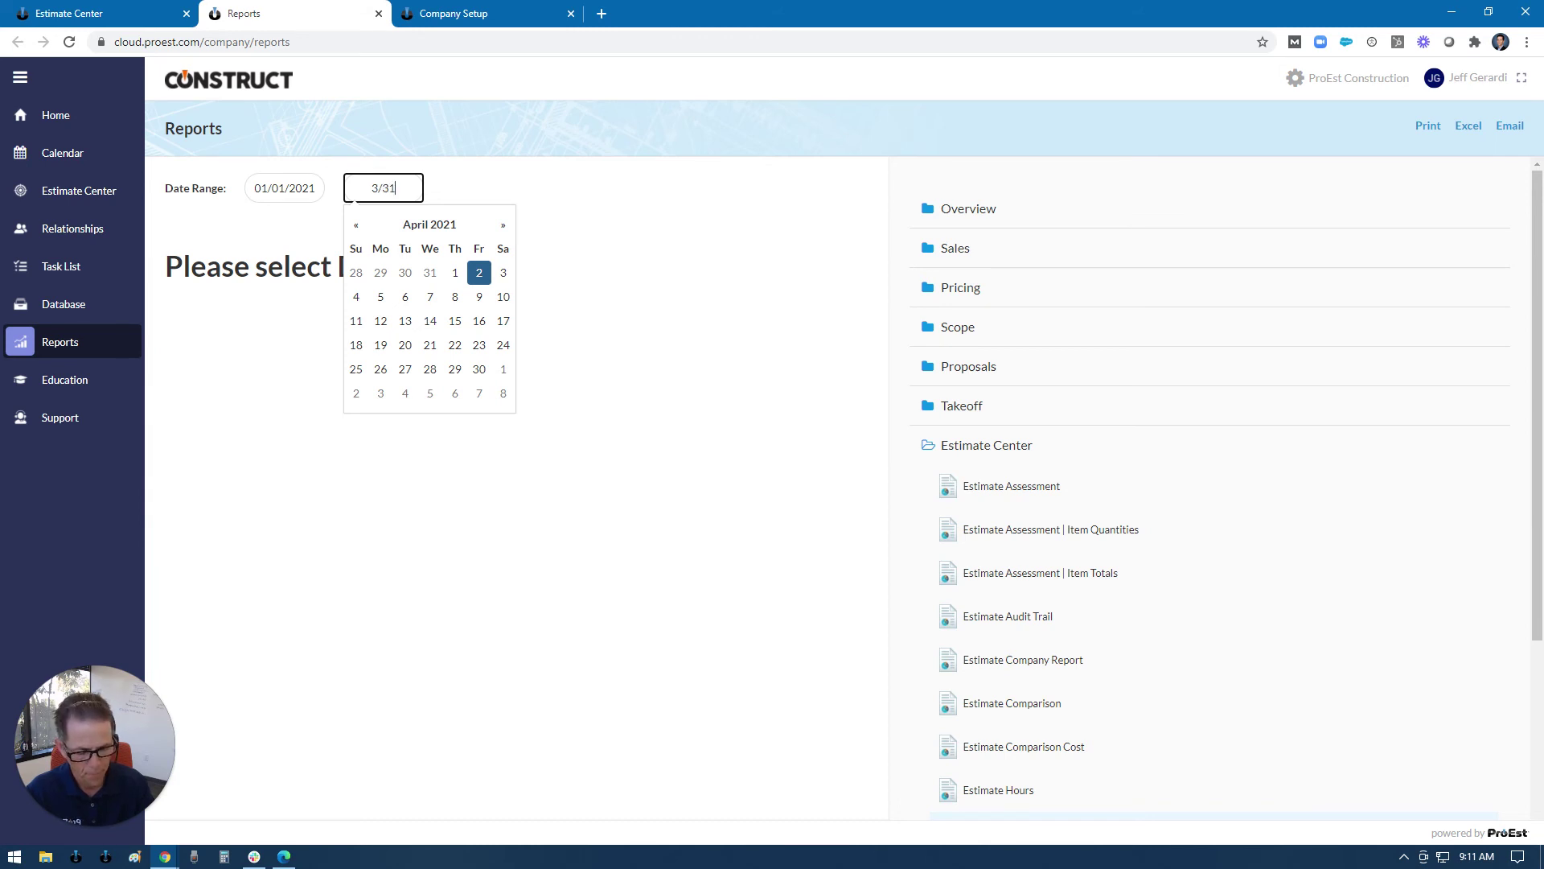
pyautogui.write('/2021')
pyautogui.press('Return')
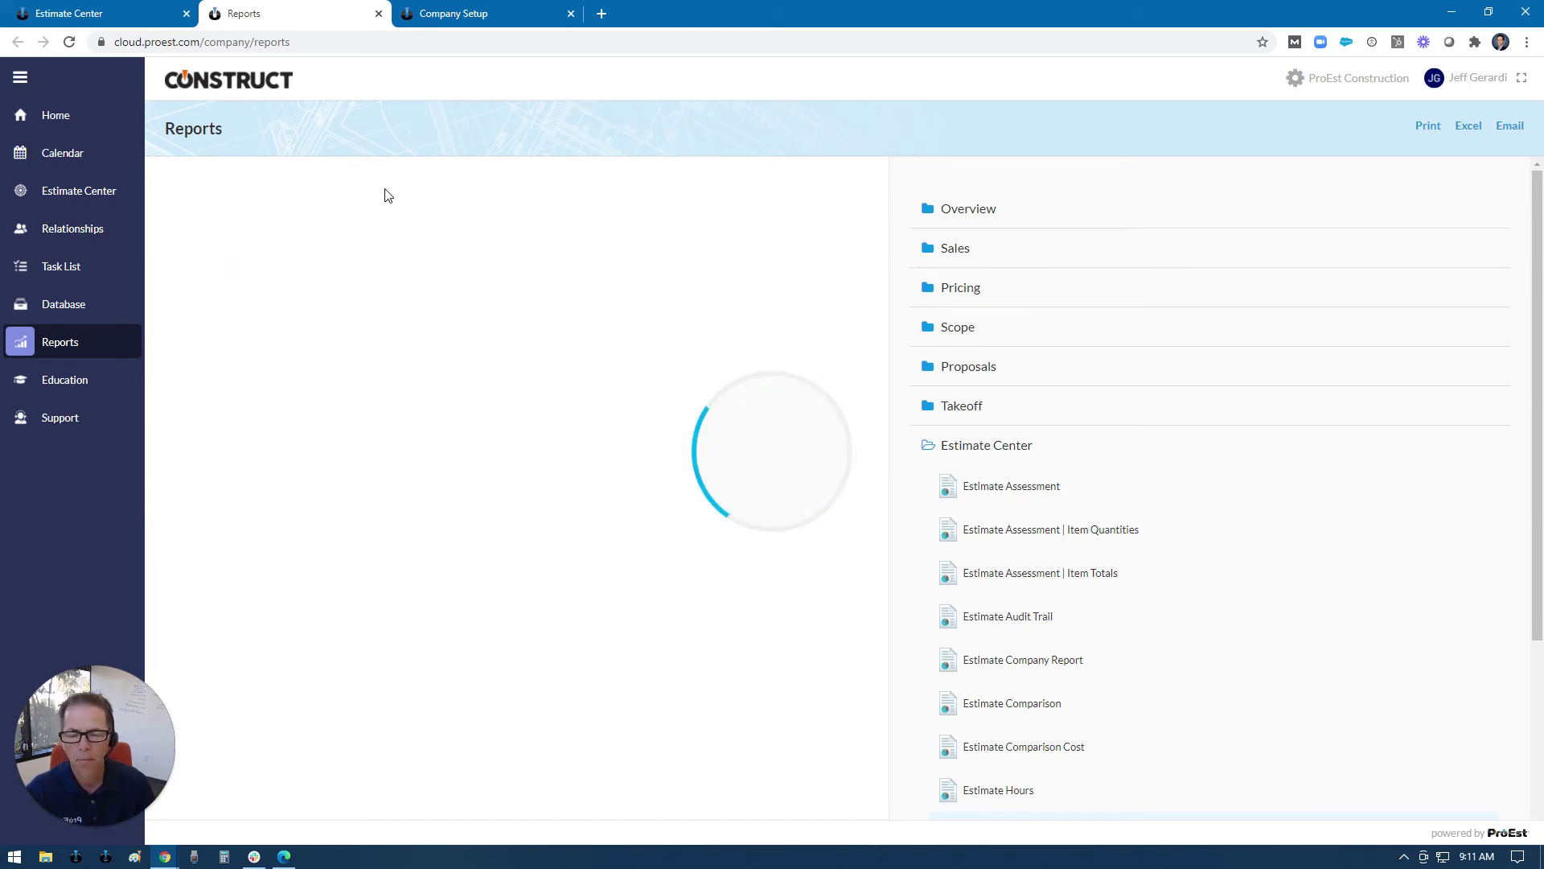